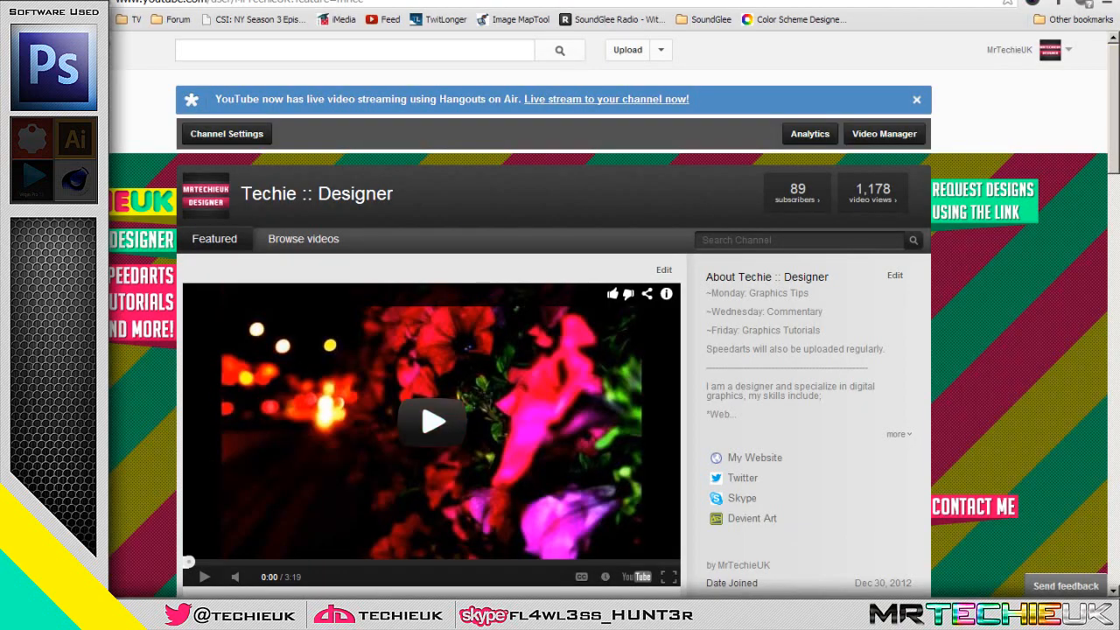
Open Color Scheme Designer in a new browser tab and build a complementary scheme with a hue of 269°
{"action": "key", "text": "ctrl+t"}
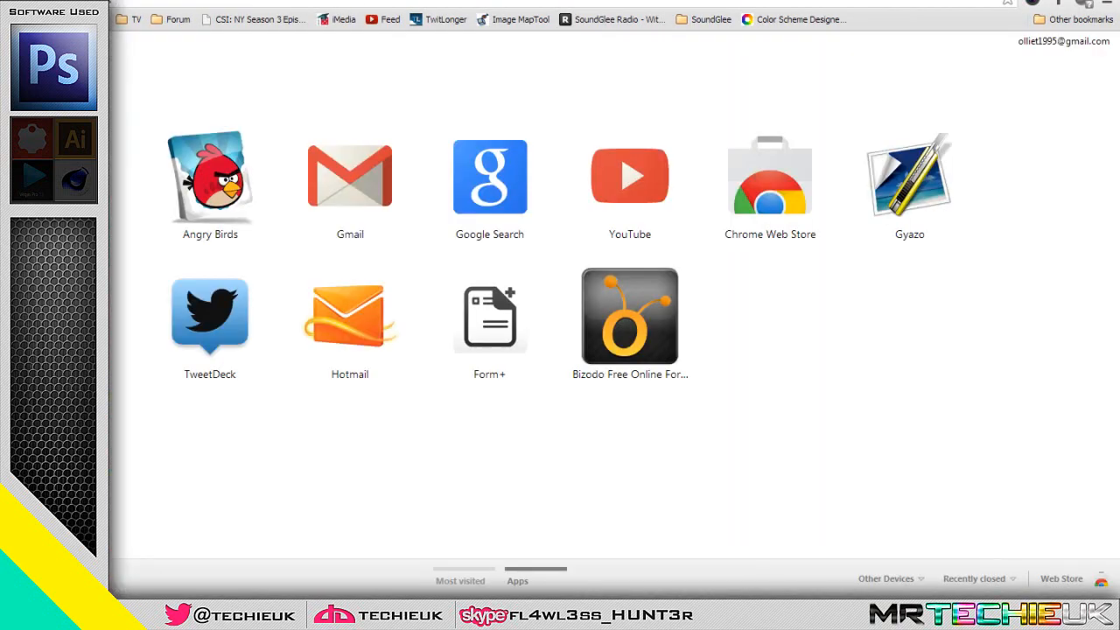
{"action": "left_click", "coordinate": [788, 19]}
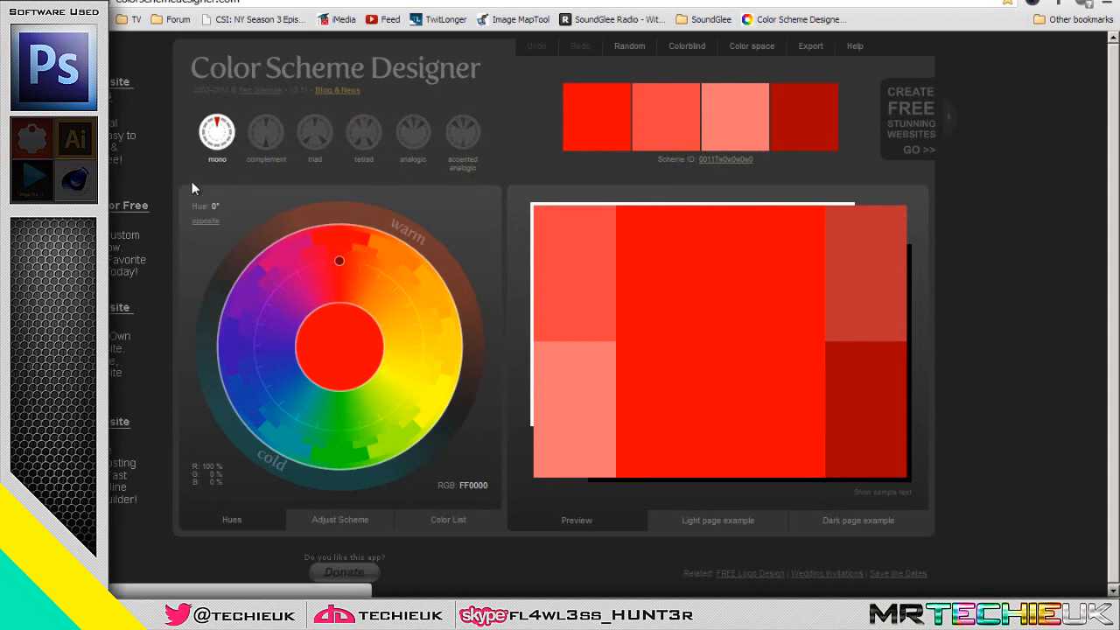
{"action": "left_click_drag", "start_coordinate": [340, 265], "coordinate": [393, 420]}
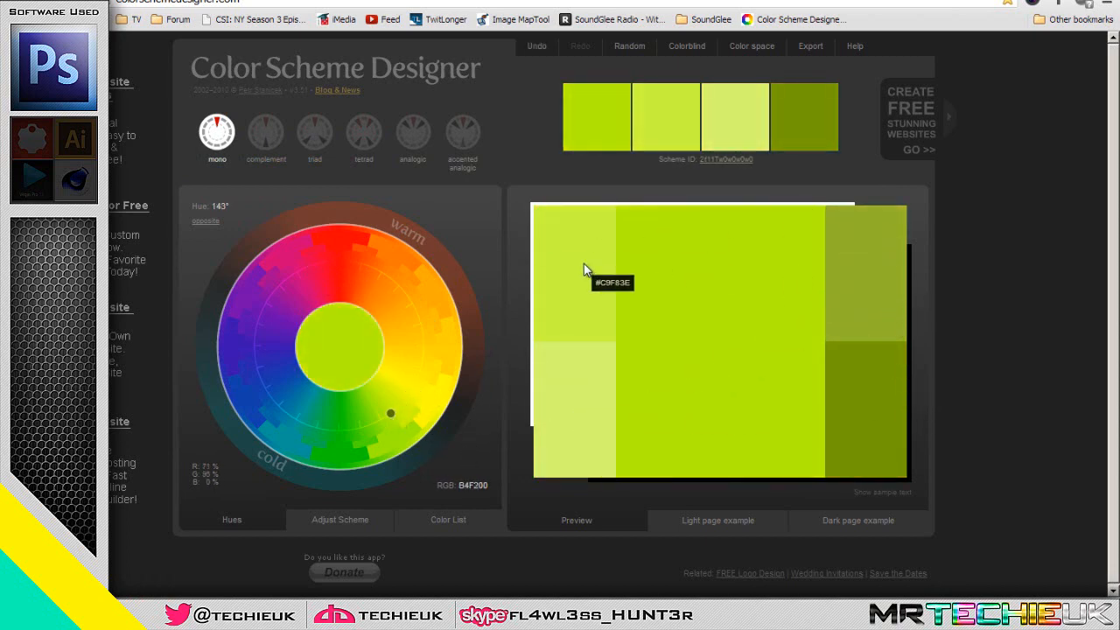
{"action": "left_click", "coordinate": [271, 131]}
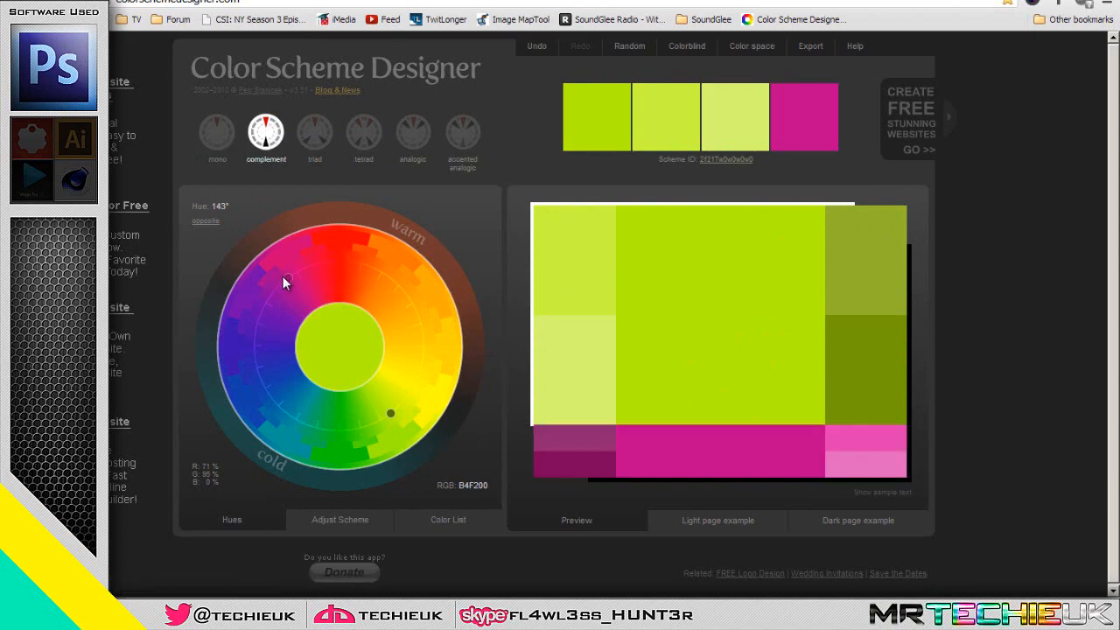
{"action": "mouse_move", "coordinate": [290, 286]}
{"action": "left_mouse_down"}
{"action": "mouse_move", "coordinate": [365, 240]}
{"action": "mouse_move", "coordinate": [391, 254]}
{"action": "mouse_move", "coordinate": [406, 340]}
{"action": "mouse_move", "coordinate": [424, 348]}
{"action": "left_mouse_up"}
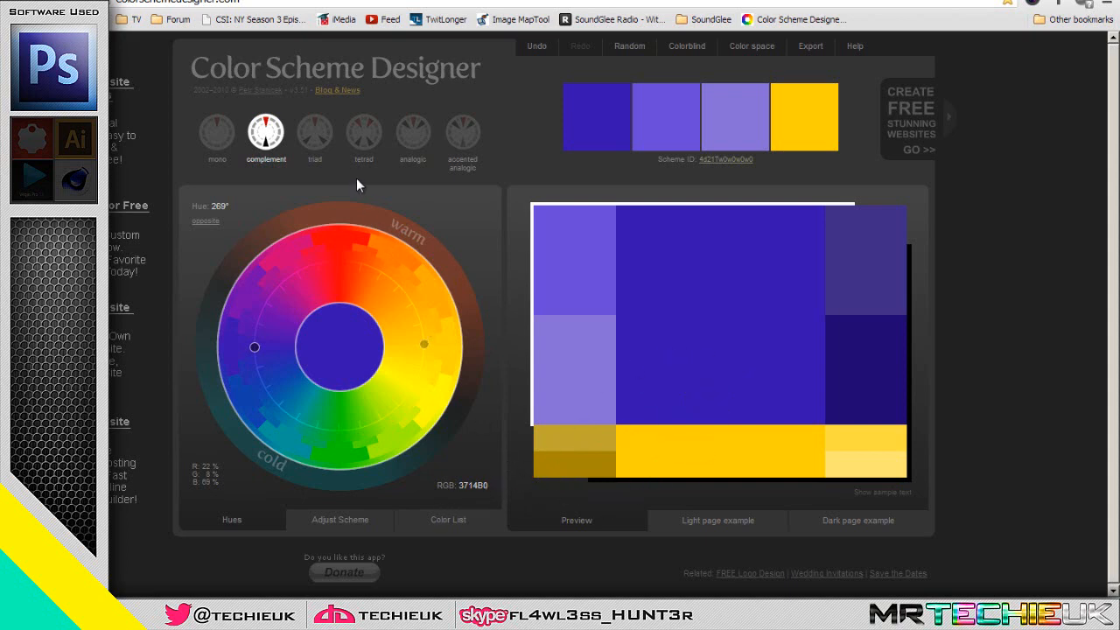
Switch to a triad scheme with an angle of 63° and a base hue of 123°
{"action": "left_click", "coordinate": [323, 145]}
{"action": "left_click_drag", "start_coordinate": [406, 330], "coordinate": [381, 260]}
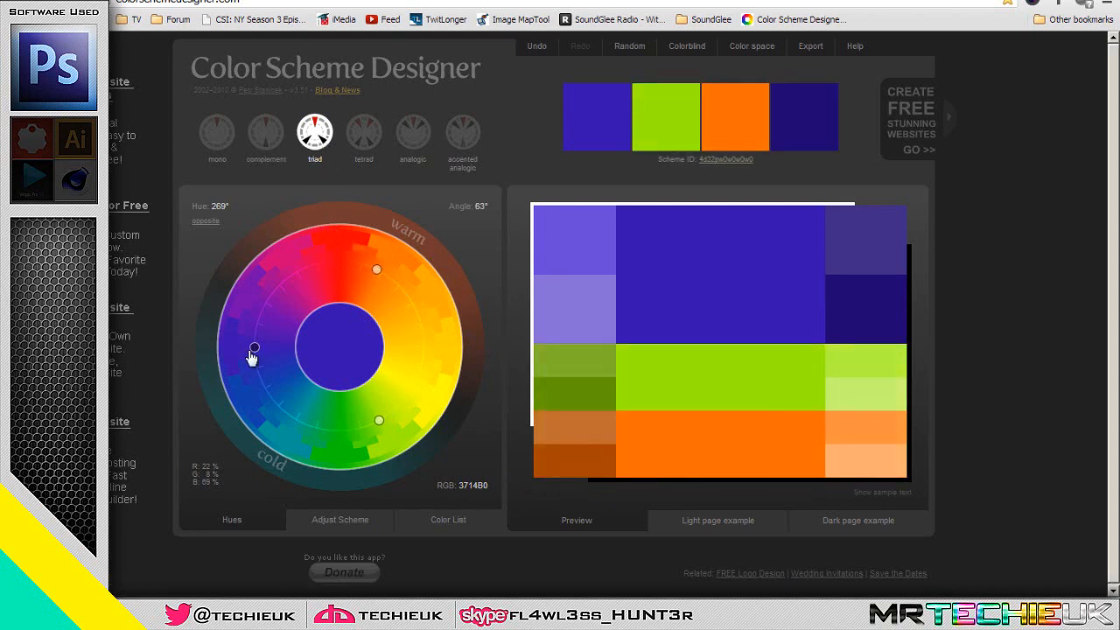
{"action": "left_click_drag", "start_coordinate": [254, 354], "coordinate": [419, 405]}
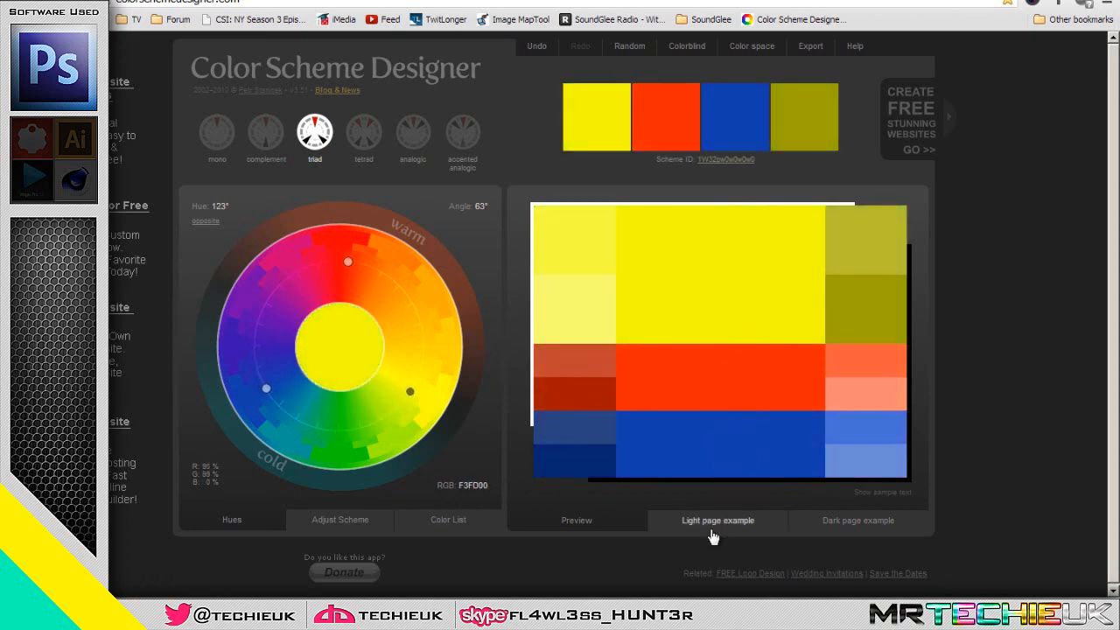
Preview the triad scheme on the light page example and on the dark page example
{"action": "left_click", "coordinate": [715, 532]}
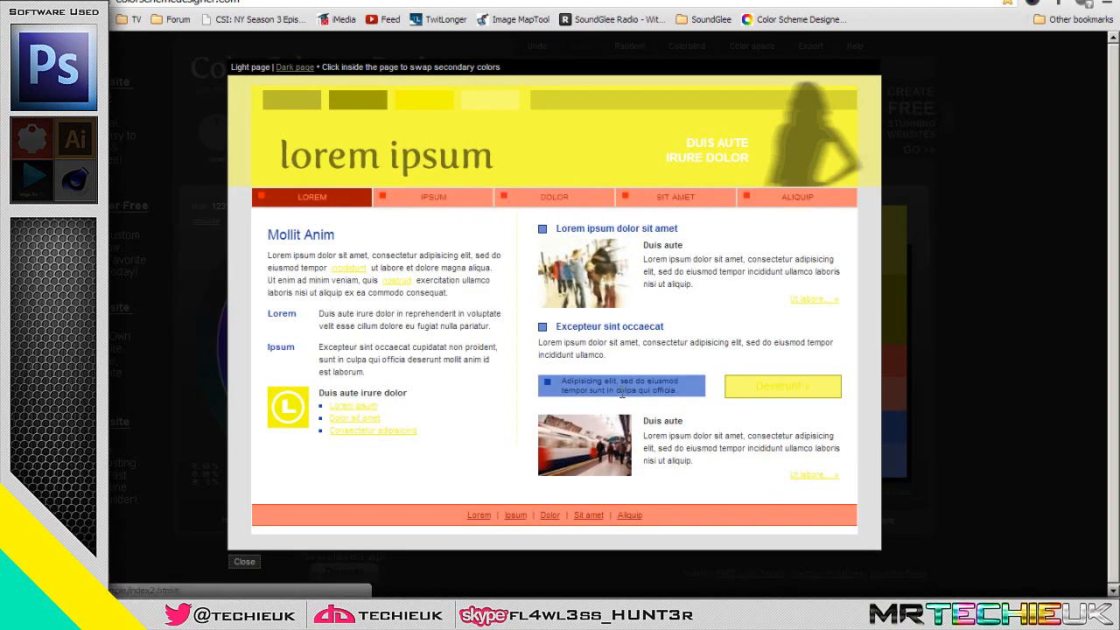
{"action": "left_click", "coordinate": [987, 315]}
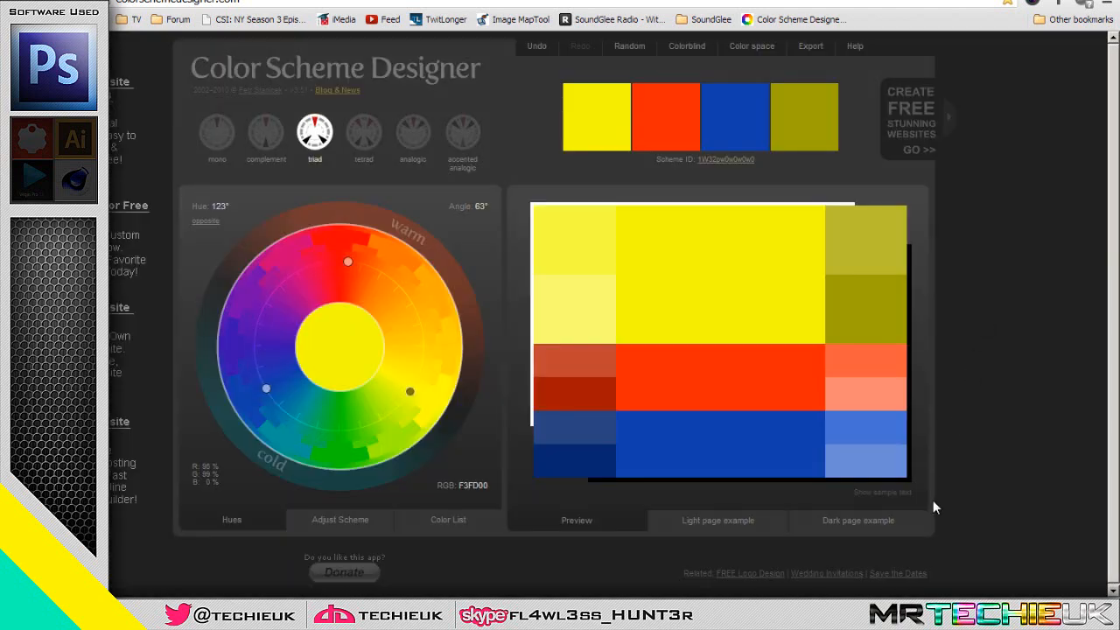
{"action": "left_click", "coordinate": [869, 526]}
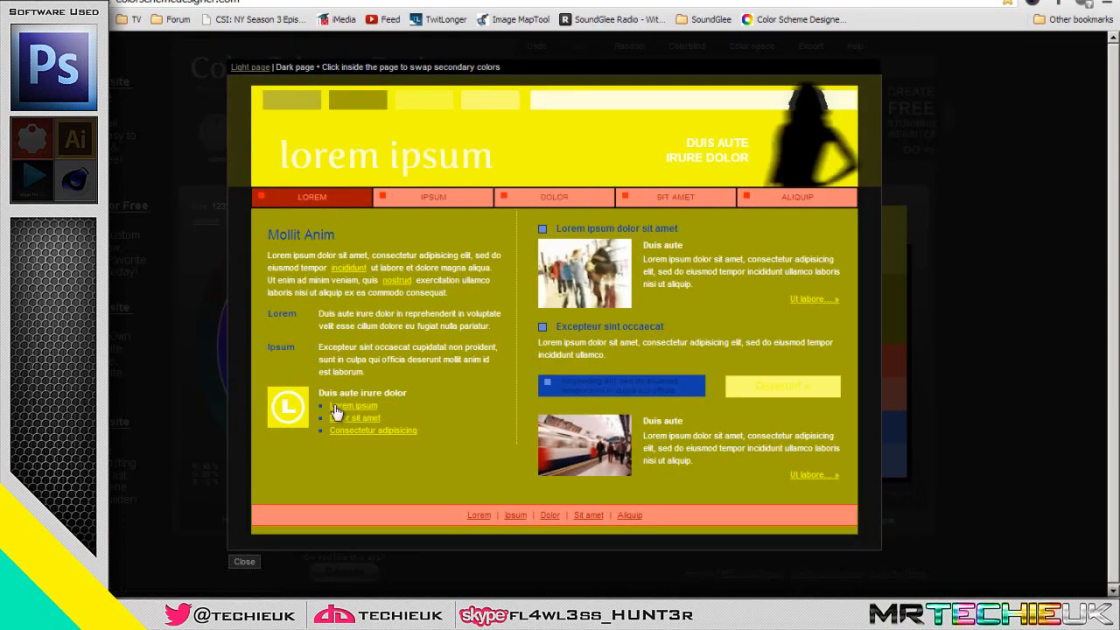
{"action": "left_click", "coordinate": [962, 315]}
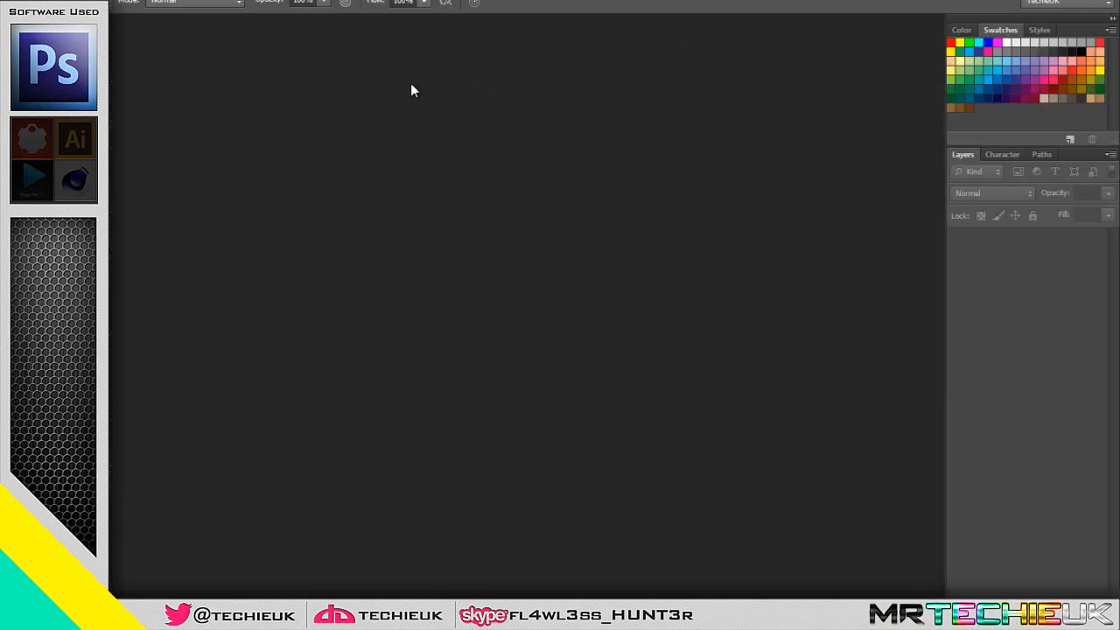
Switch to Photoshop and create a transparent 1000 × 1000 pixel document with a resolution of 75 pixels/inch
{"action": "left_click", "coordinate": [39, 0]}
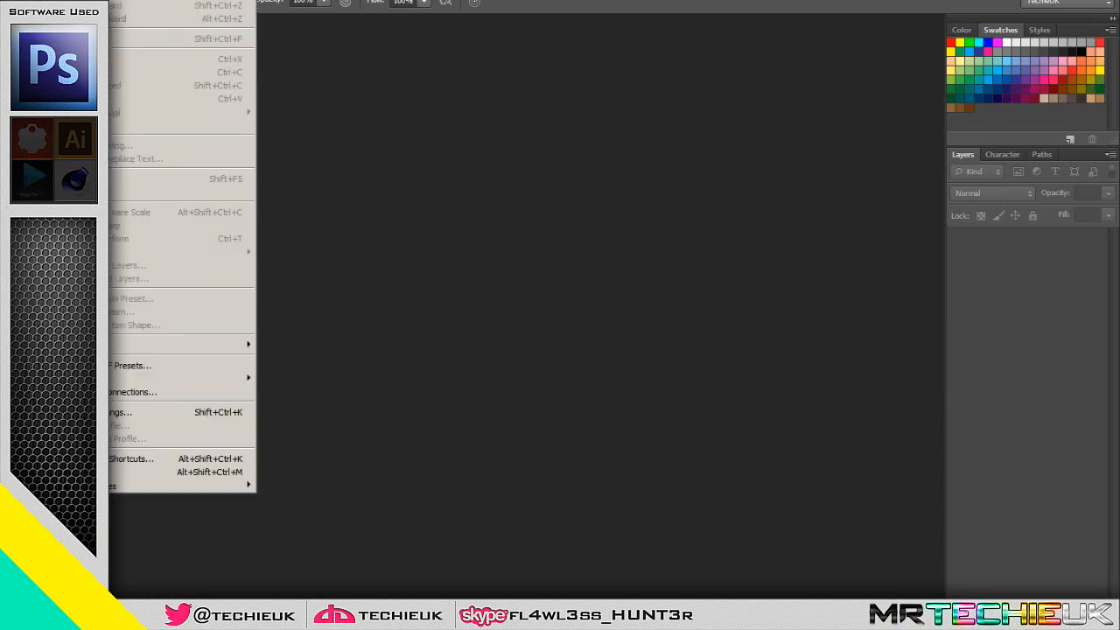
{"action": "left_click", "coordinate": [65, 0]}
{"action": "left_click_drag", "start_coordinate": [544, 202], "coordinate": [369, 231]}
{"action": "type", "text": "100"}
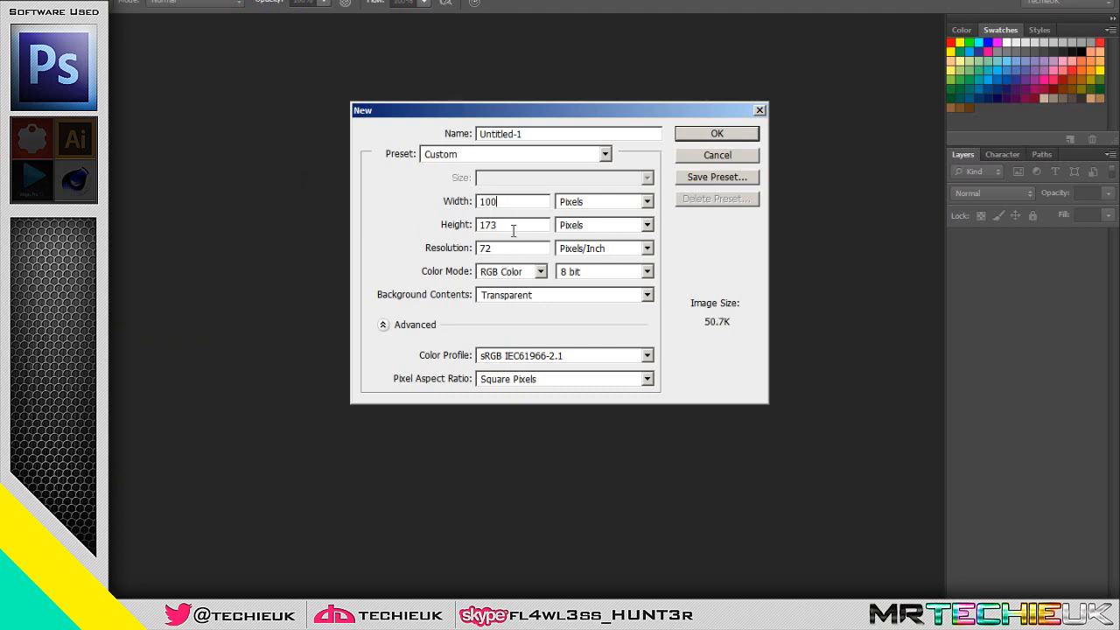
{"action": "left_click_drag", "start_coordinate": [514, 225], "coordinate": [393, 222]}
{"action": "type", "text": "1000"}
{"action": "left_click", "coordinate": [522, 202]}
{"action": "type", "text": "0"}
{"action": "left_click_drag", "start_coordinate": [505, 249], "coordinate": [399, 235]}
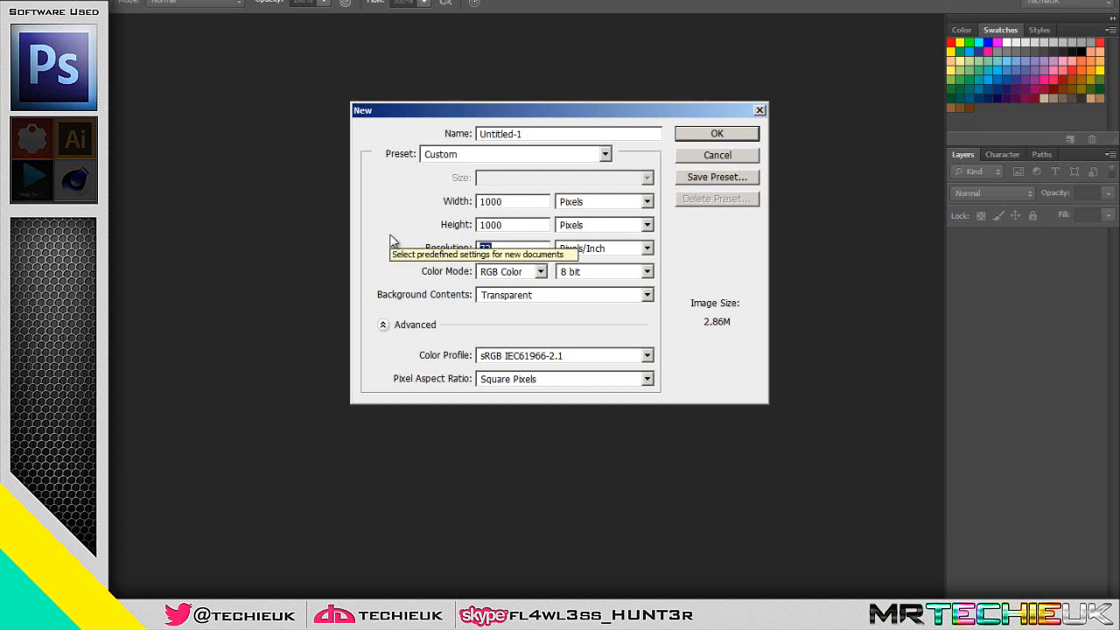
{"action": "type", "text": "7"}
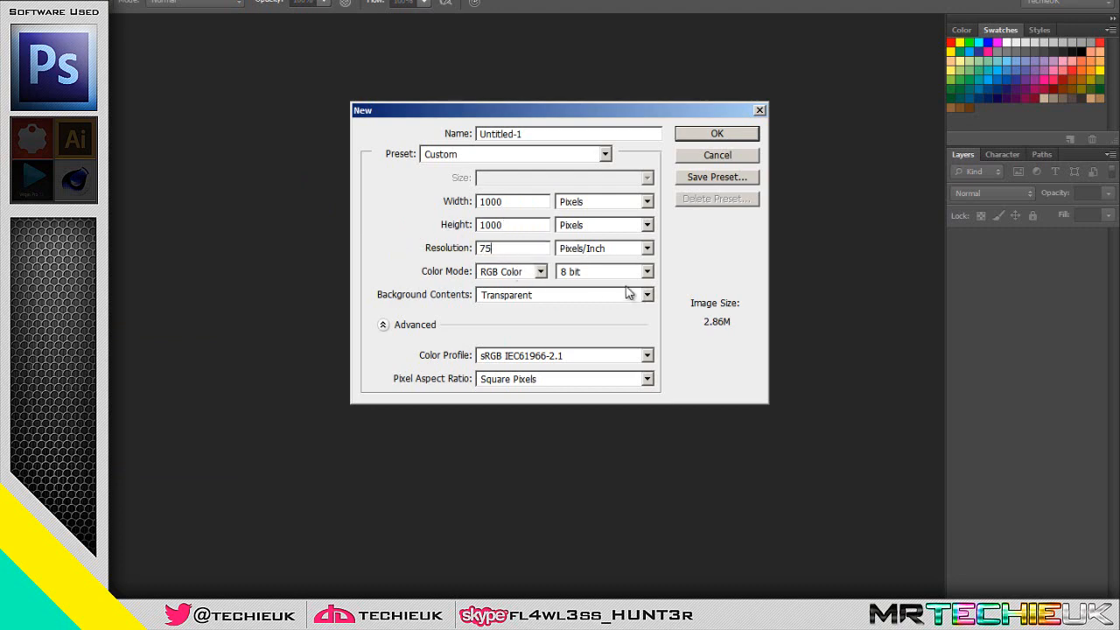
{"action": "left_click", "coordinate": [735, 136]}
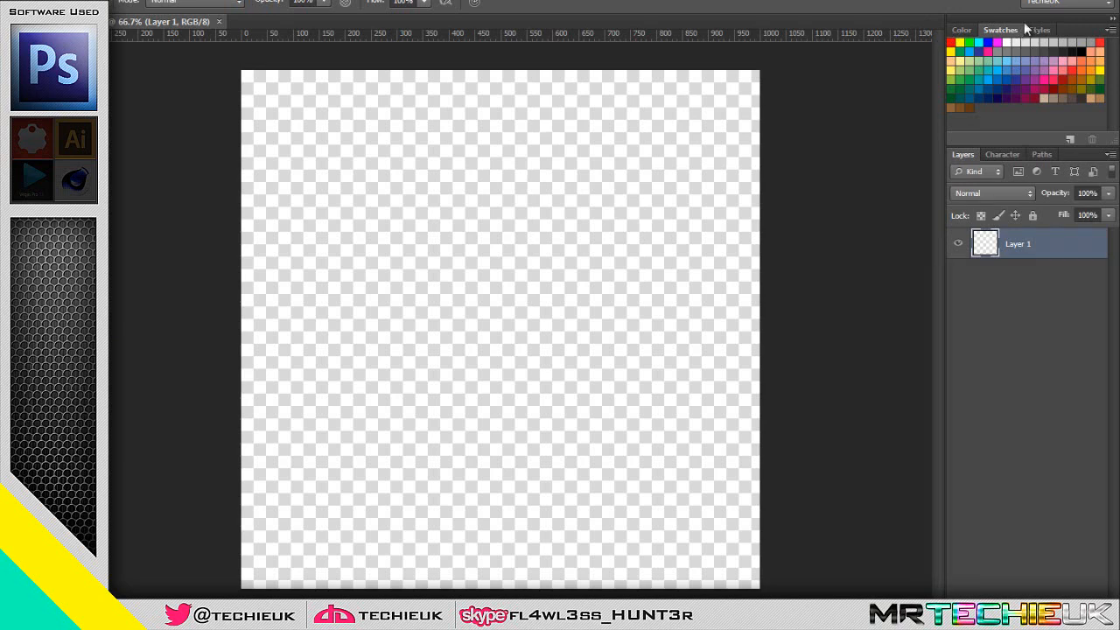
Save the white foreground colour as a new swatch with its own name
{"action": "left_click", "coordinate": [1003, 119]}
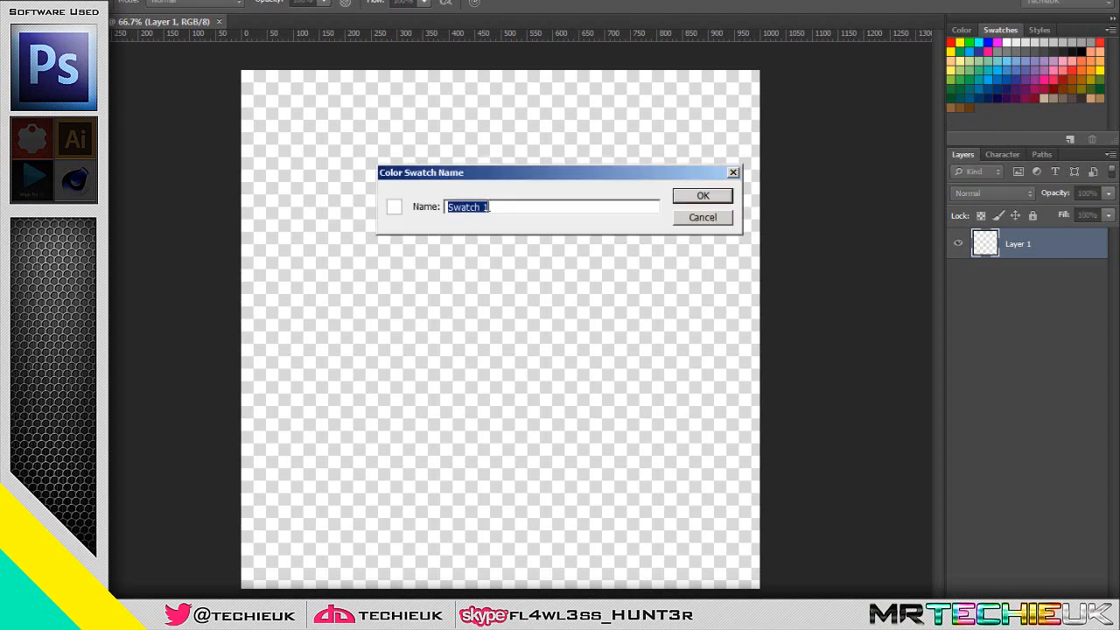
{"action": "type", "text": "Dave"}
{"action": "key", "text": "Return"}
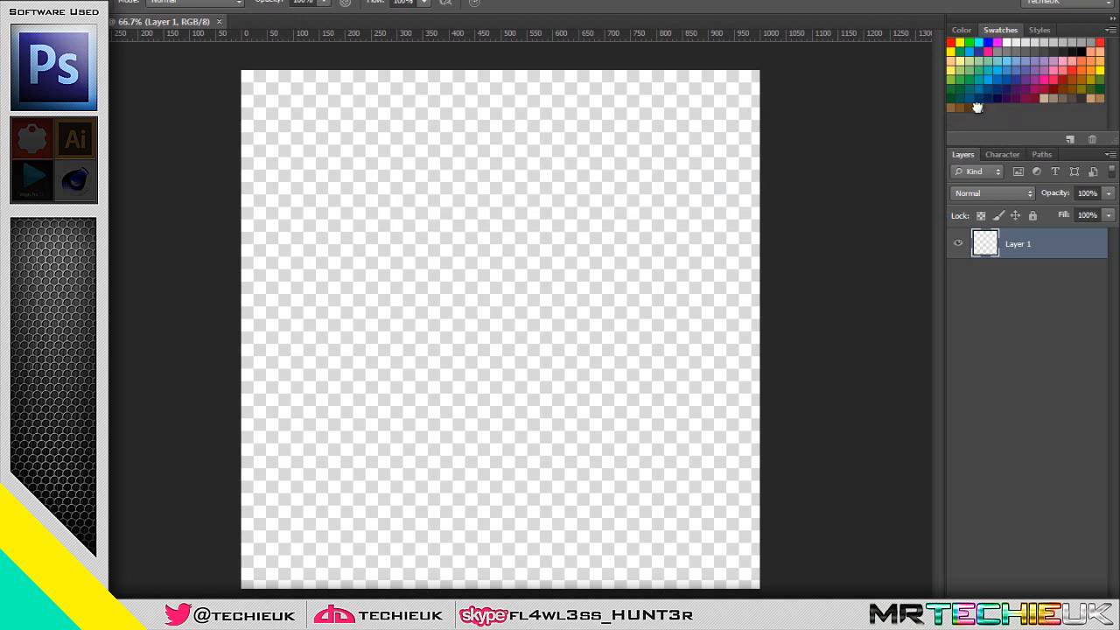
Set the foreground colour to a bright pink, ff127c, in the Color Picker
{"action": "left_click", "coordinate": [618, 189]}
{"action": "left_click", "coordinate": [21, 238]}
{"action": "left_click_drag", "start_coordinate": [755, 160], "coordinate": [733, 99]}
{"action": "left_click_drag", "start_coordinate": [916, 254], "coordinate": [856, 255]}
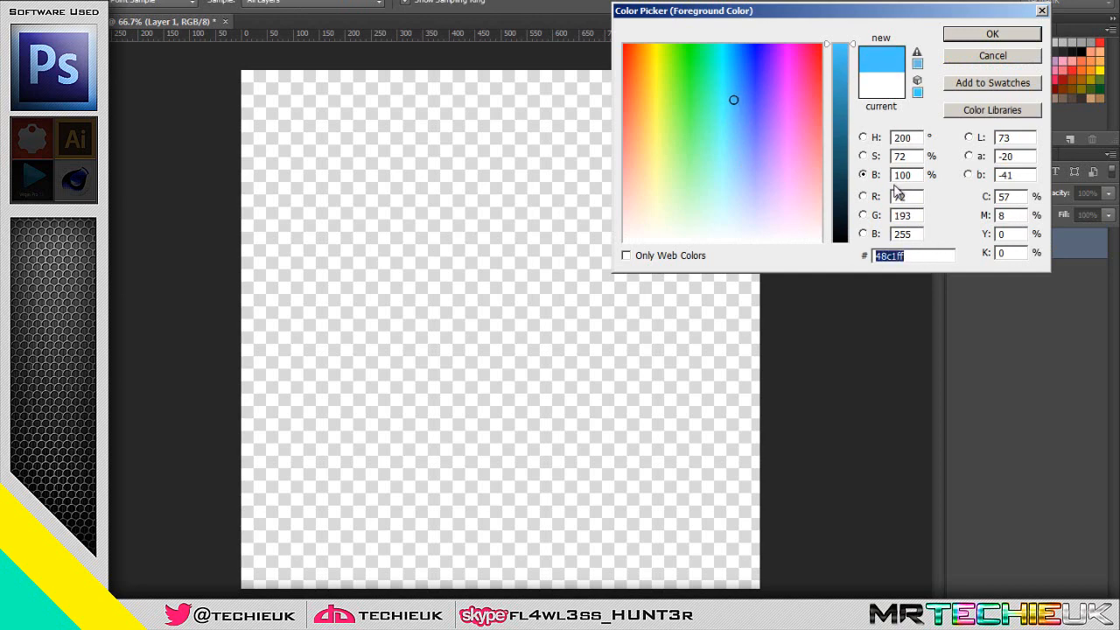
{"action": "left_click", "coordinate": [912, 194]}
{"action": "mouse_move", "coordinate": [733, 100]}
{"action": "left_mouse_down"}
{"action": "mouse_move", "coordinate": [774, 68]}
{"action": "mouse_move", "coordinate": [772, 108]}
{"action": "mouse_move", "coordinate": [797, 50]}
{"action": "mouse_move", "coordinate": [807, 58]}
{"action": "left_mouse_up"}
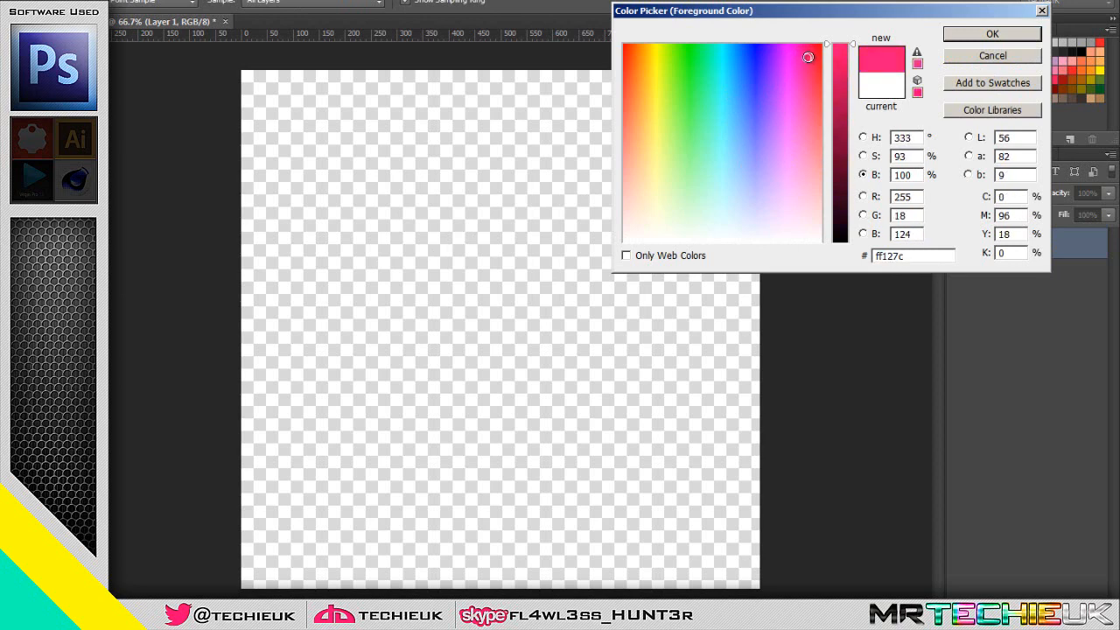
{"action": "left_click", "coordinate": [1008, 37]}
Save the pink foreground colour as a new named swatch after the white one
{"action": "left_click", "coordinate": [1009, 110]}
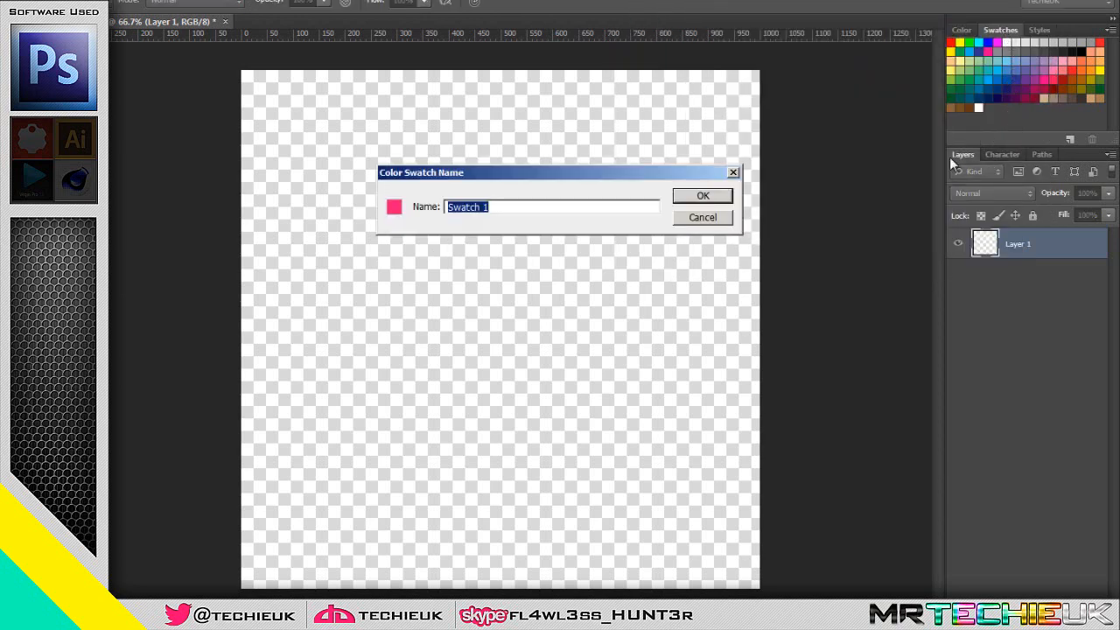
{"action": "type", "text": "TechieUK"}
{"action": "left_click", "coordinate": [707, 198]}
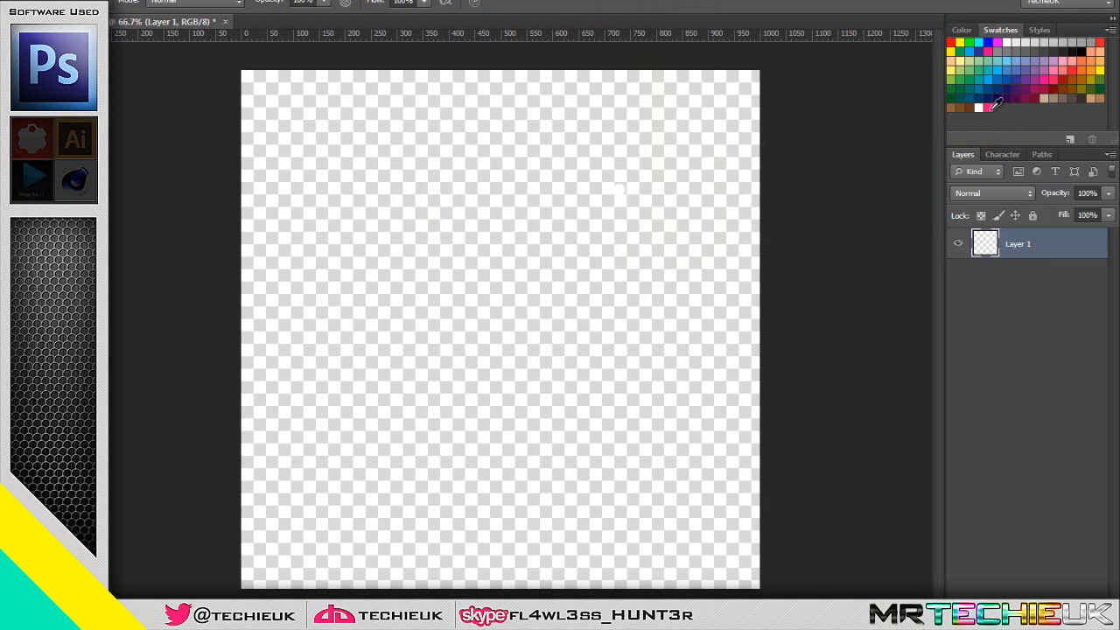
{"action": "right_click", "coordinate": [990, 108]}
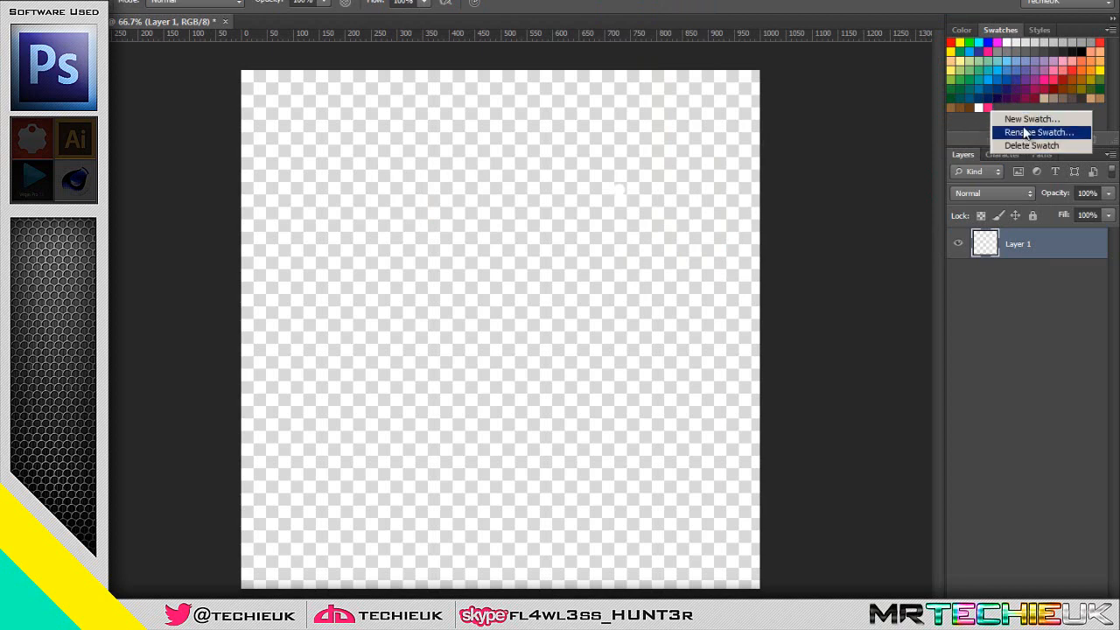
{"action": "left_click", "coordinate": [881, 192]}
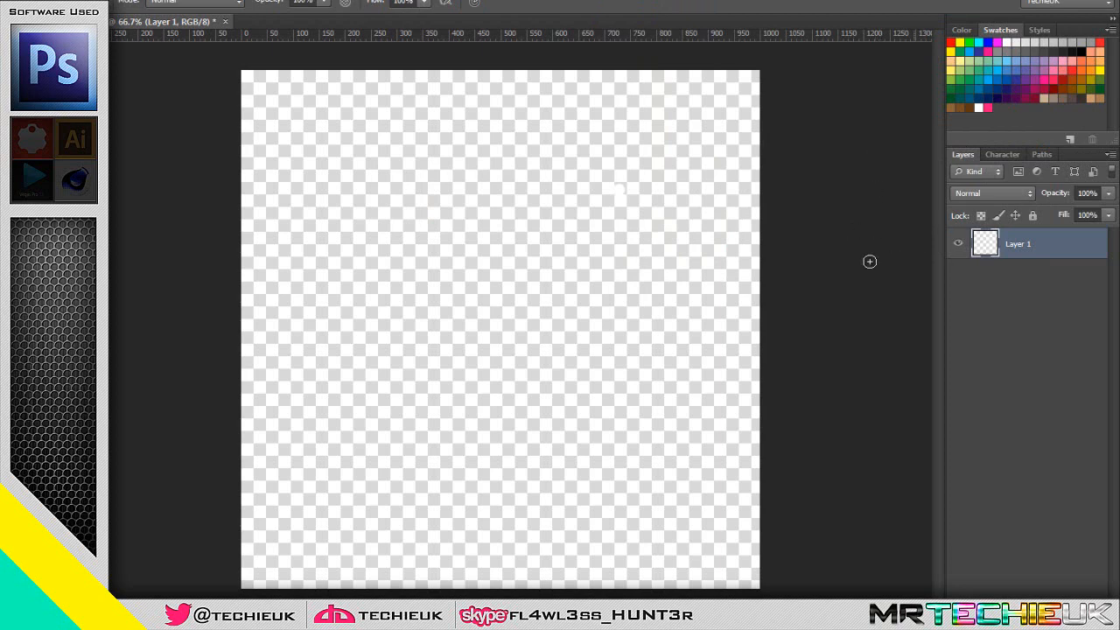
Add the text "TechieUK" with a font size of about 257 px and place it across the middle of the canvas
{"action": "key", "text": "t"}
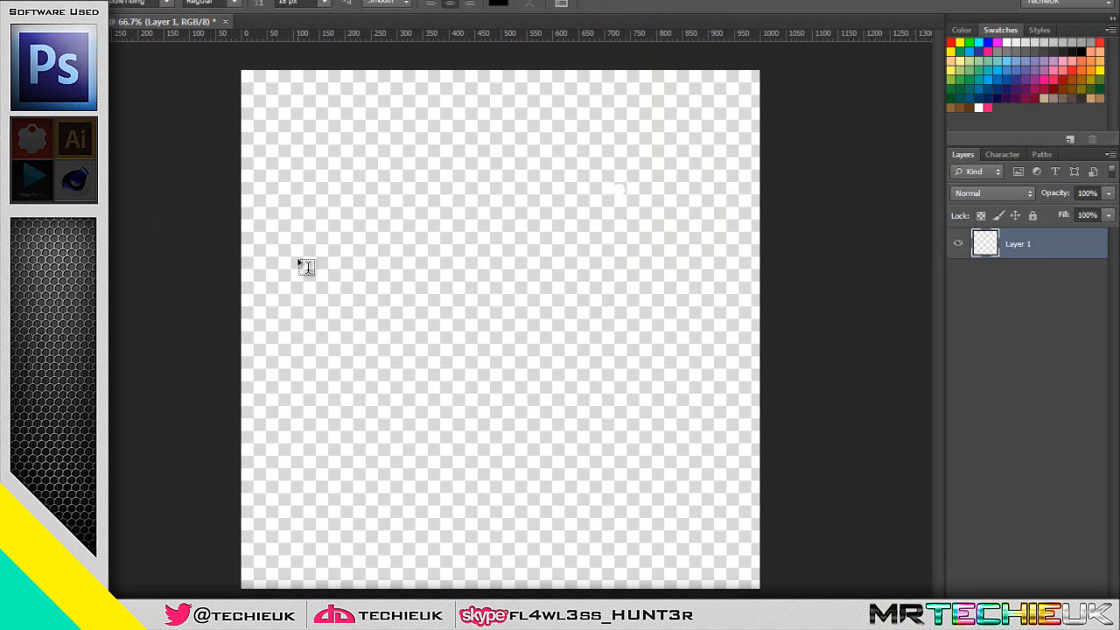
{"action": "left_click", "coordinate": [299, 260]}
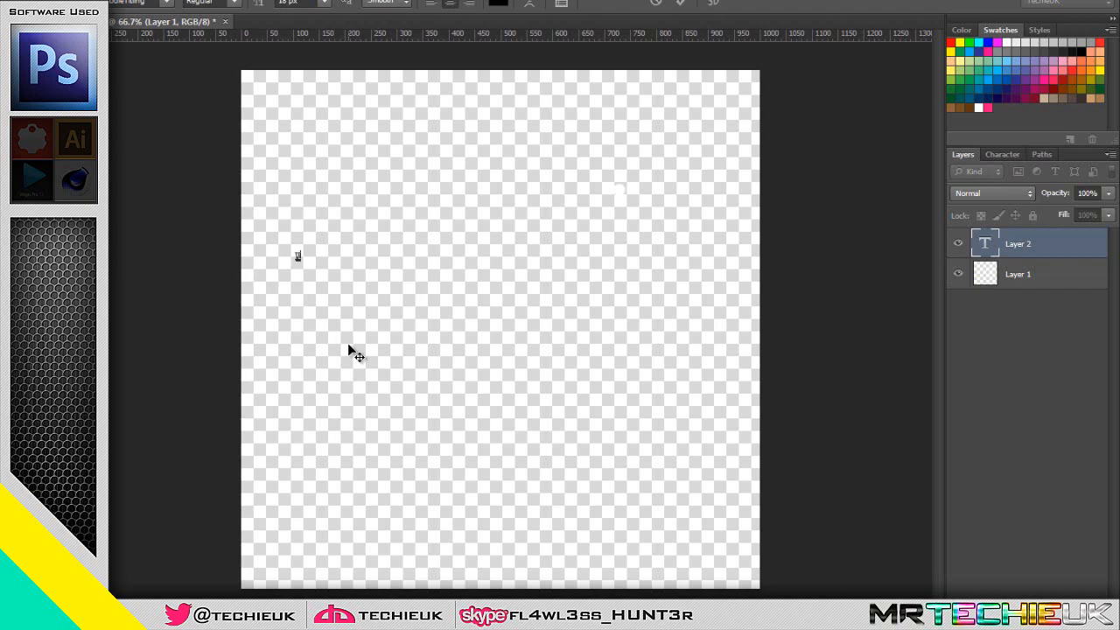
{"action": "key", "text": "ctrl+a"}
{"action": "left_click_drag", "start_coordinate": [256, 4], "coordinate": [363, 7]}
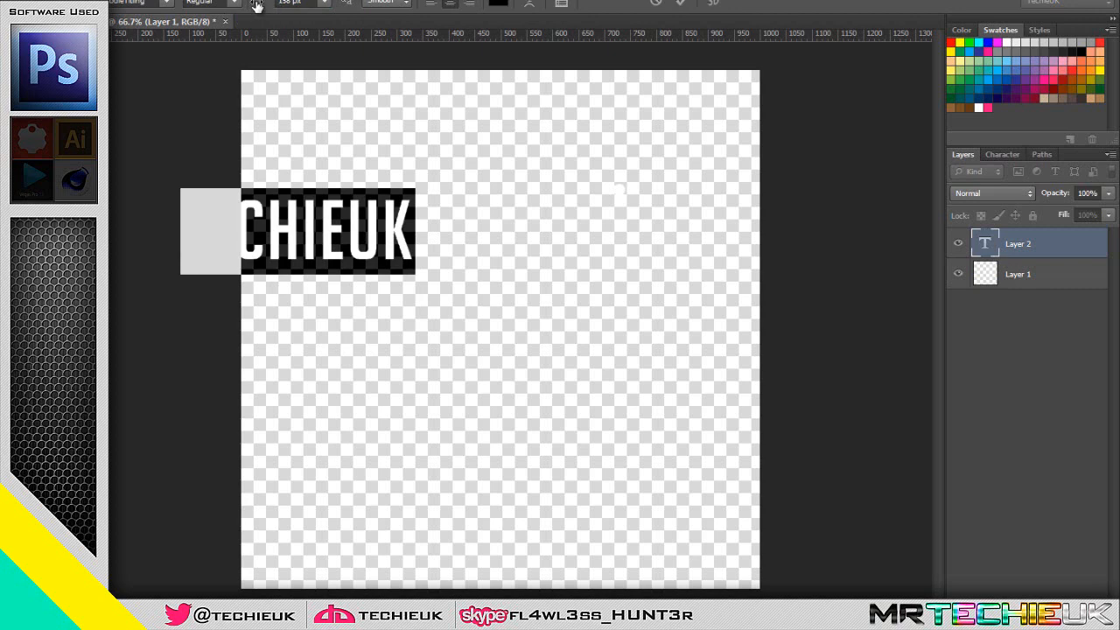
{"action": "left_click_drag", "start_coordinate": [260, 5], "coordinate": [315, 4]}
{"action": "key", "text": "ctrl+Return"}
{"action": "key", "text": "v"}
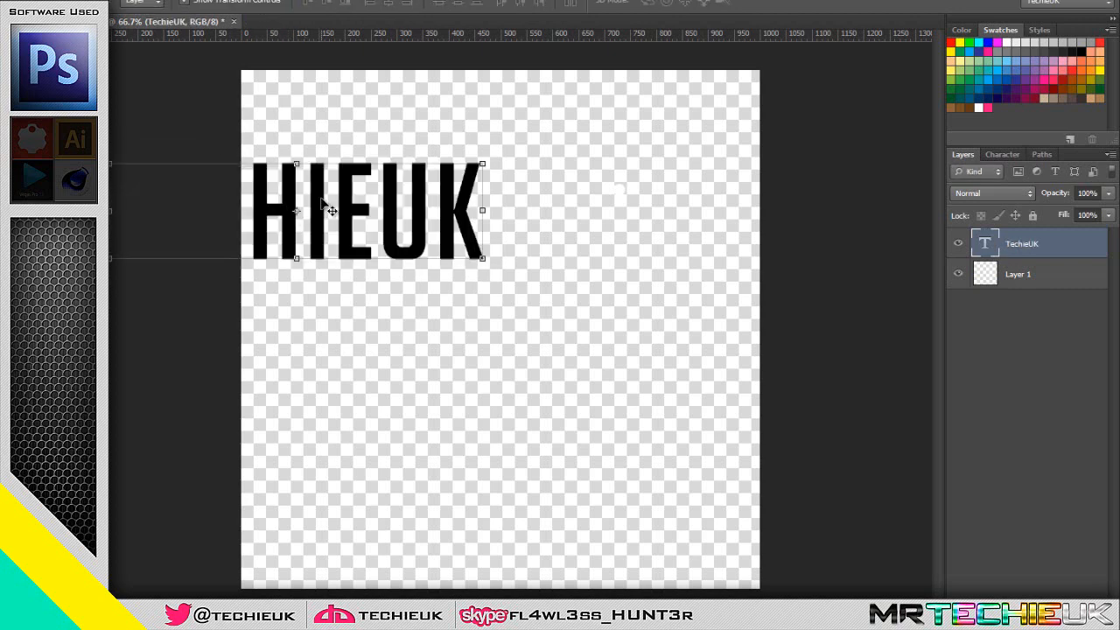
{"action": "left_click_drag", "start_coordinate": [324, 205], "coordinate": [499, 310]}
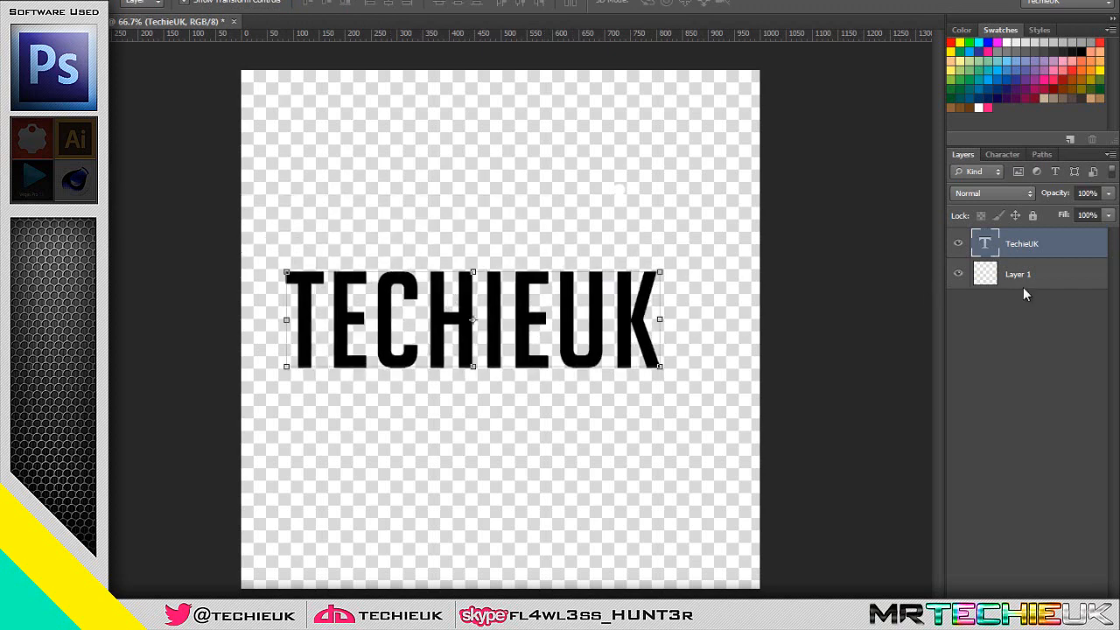
Recolour the whole TechieUK text with the saved pink swatch
{"action": "double_click", "coordinate": [985, 248]}
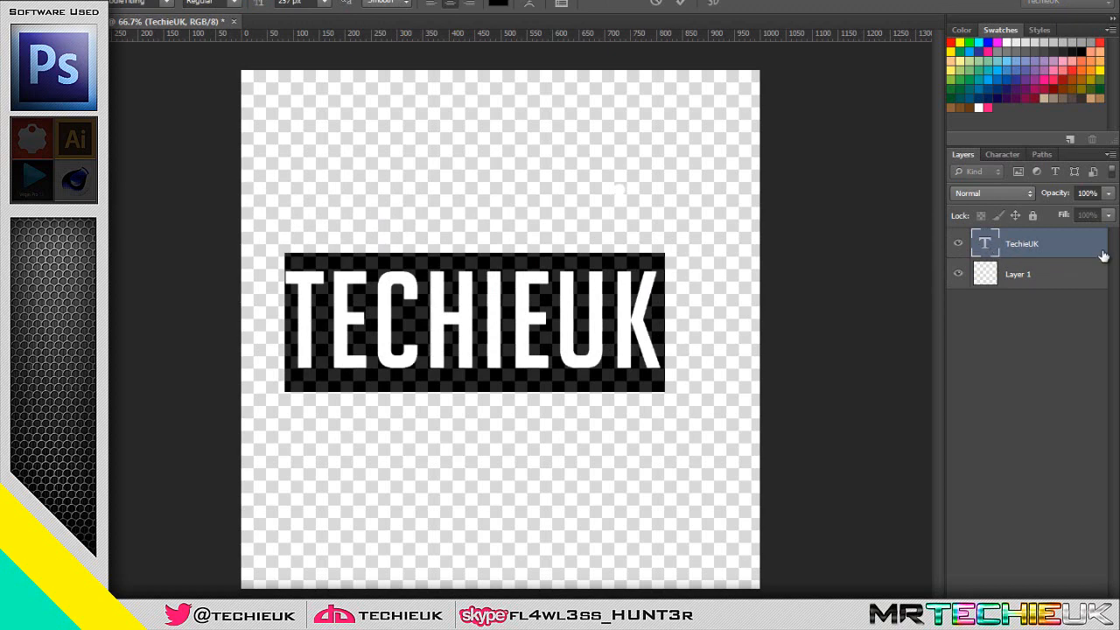
{"action": "left_click", "coordinate": [988, 106]}
{"action": "left_click", "coordinate": [543, 382]}
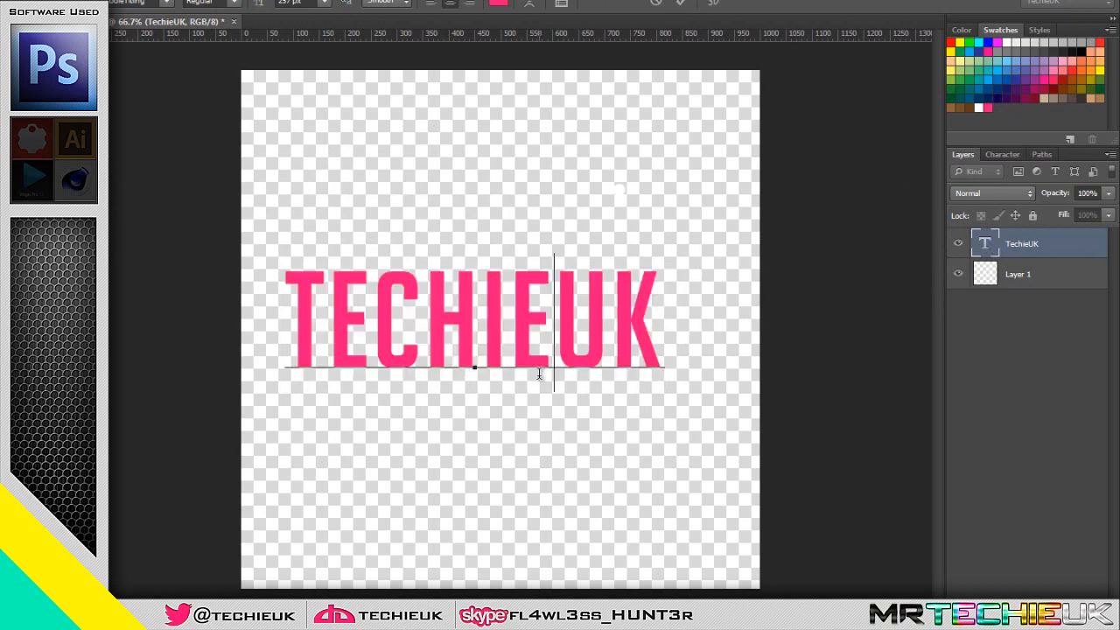
{"action": "double_click", "coordinate": [1098, 248]}
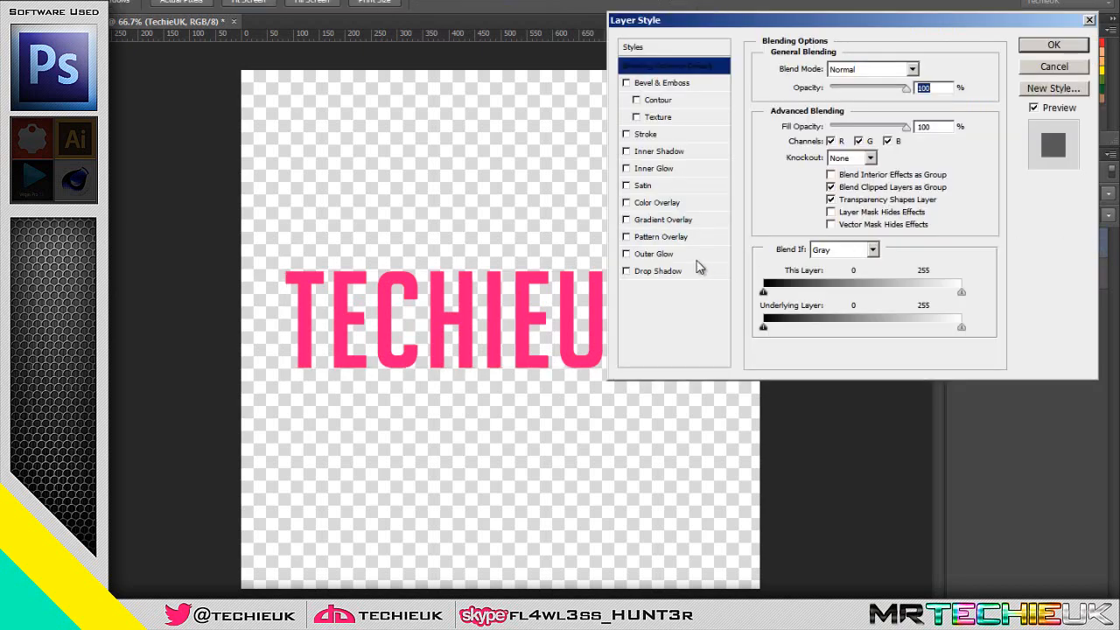
{"action": "left_click", "coordinate": [1053, 45]}
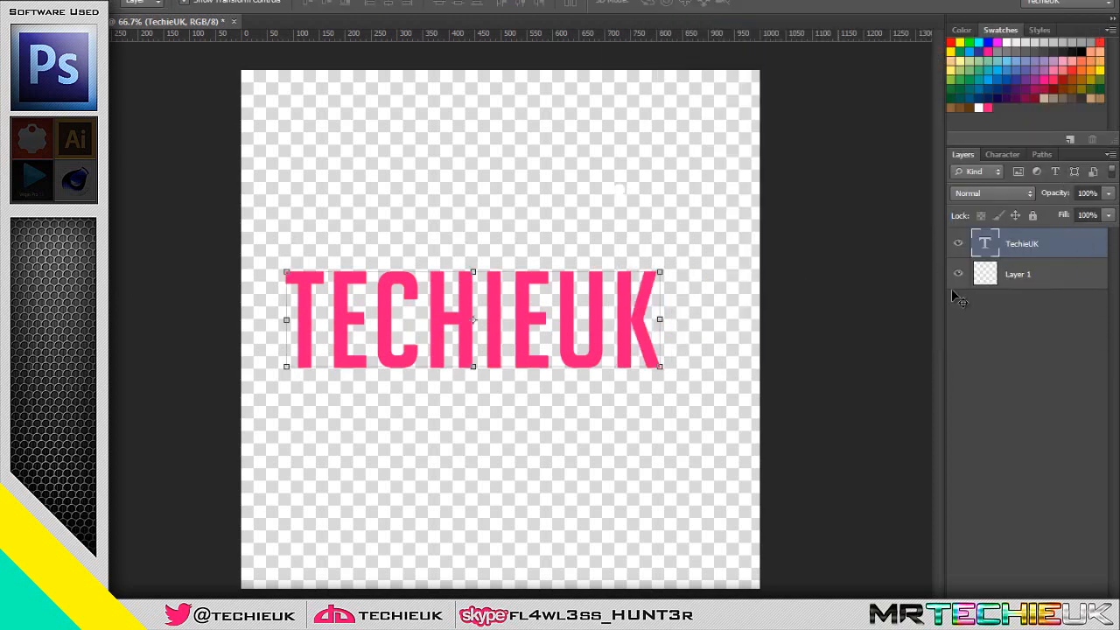
{"action": "double_click", "coordinate": [1096, 245]}
{"action": "left_click", "coordinate": [1067, 70]}
{"action": "right_click", "coordinate": [1059, 241]}
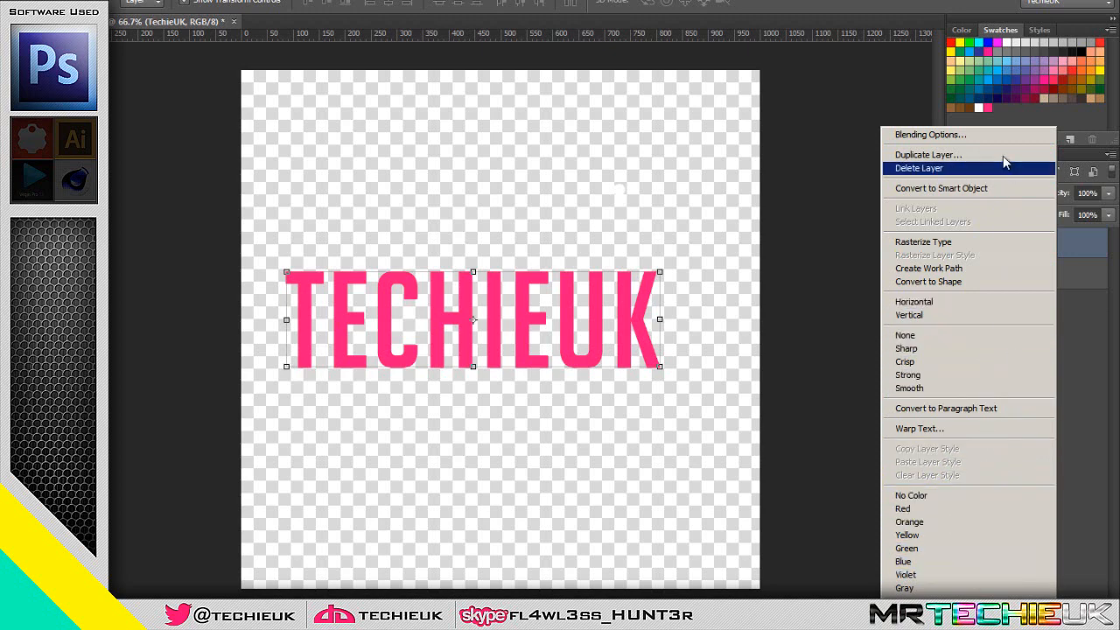
{"action": "left_click", "coordinate": [989, 134]}
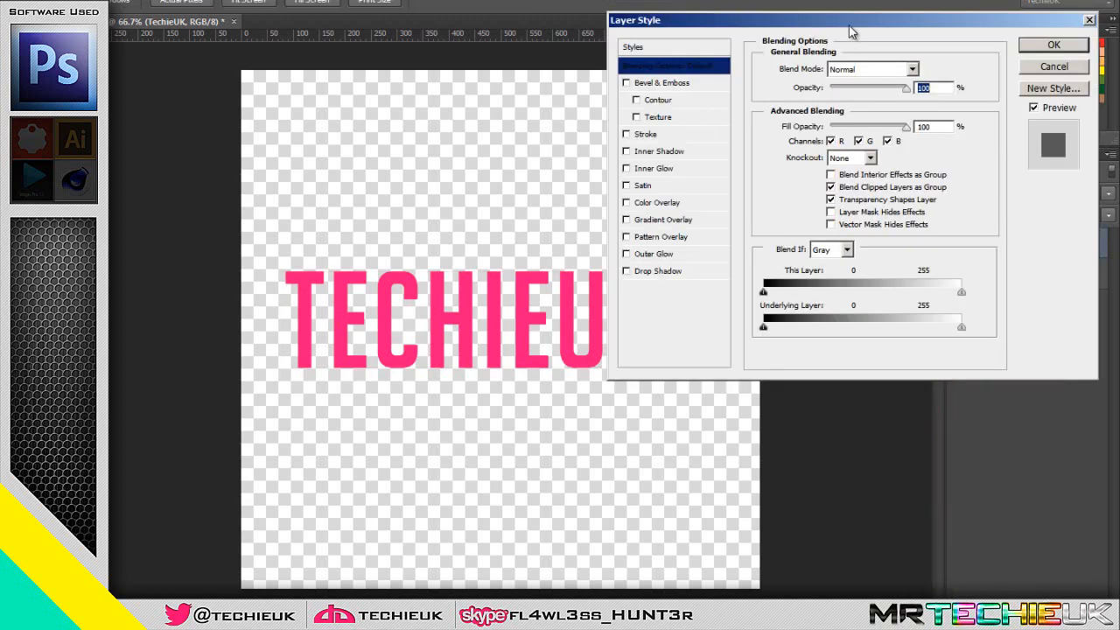
{"action": "left_click_drag", "start_coordinate": [850, 24], "coordinate": [648, 27]}
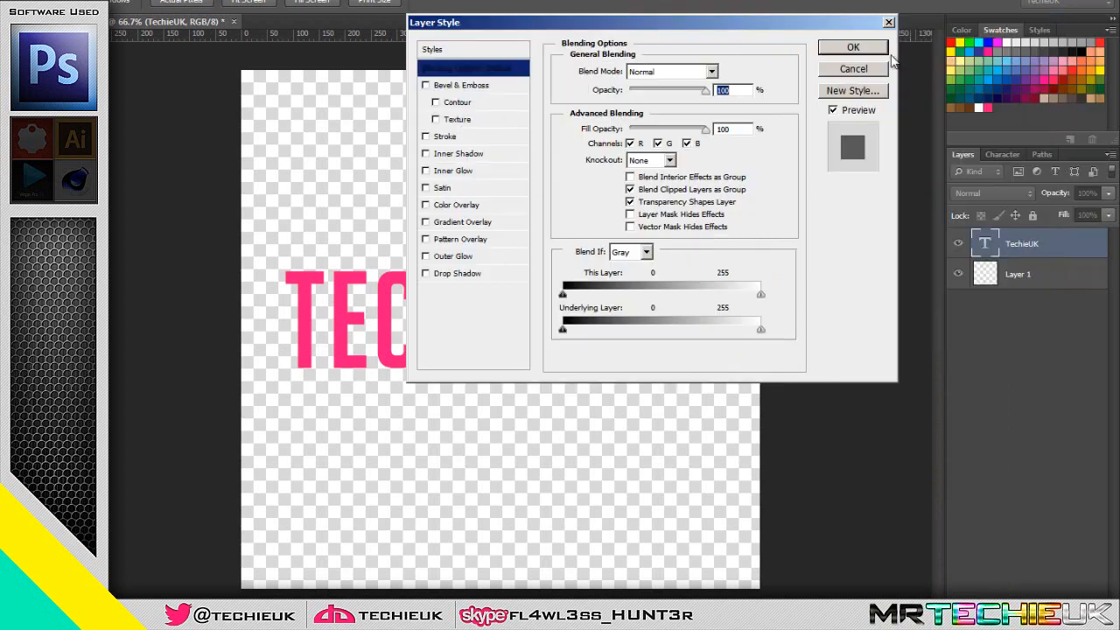
{"action": "left_click", "coordinate": [447, 205]}
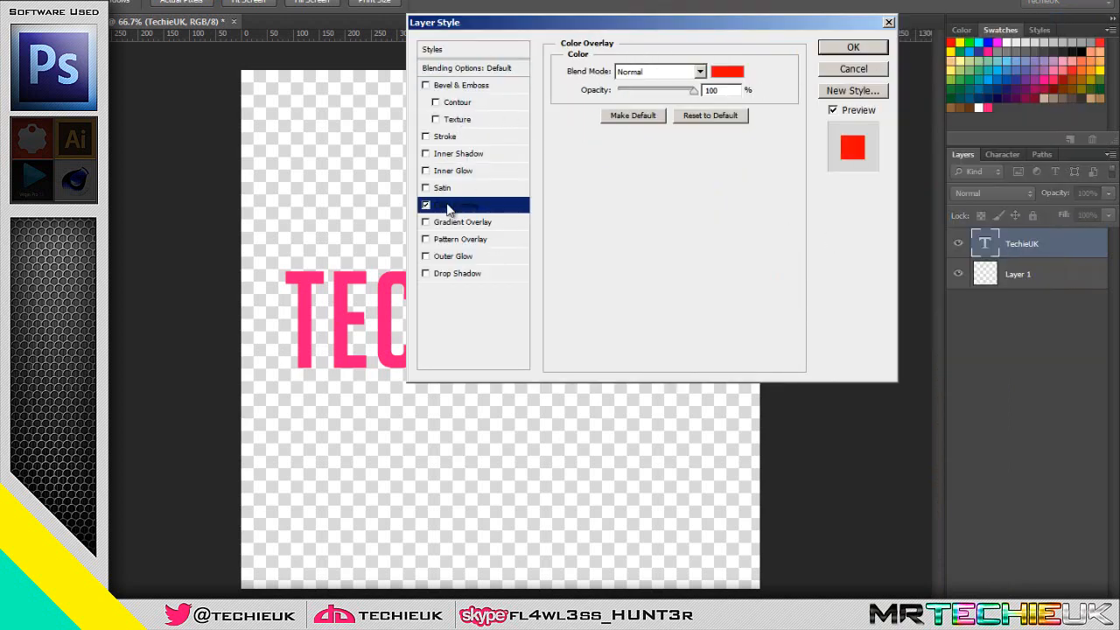
{"action": "left_click", "coordinate": [729, 73]}
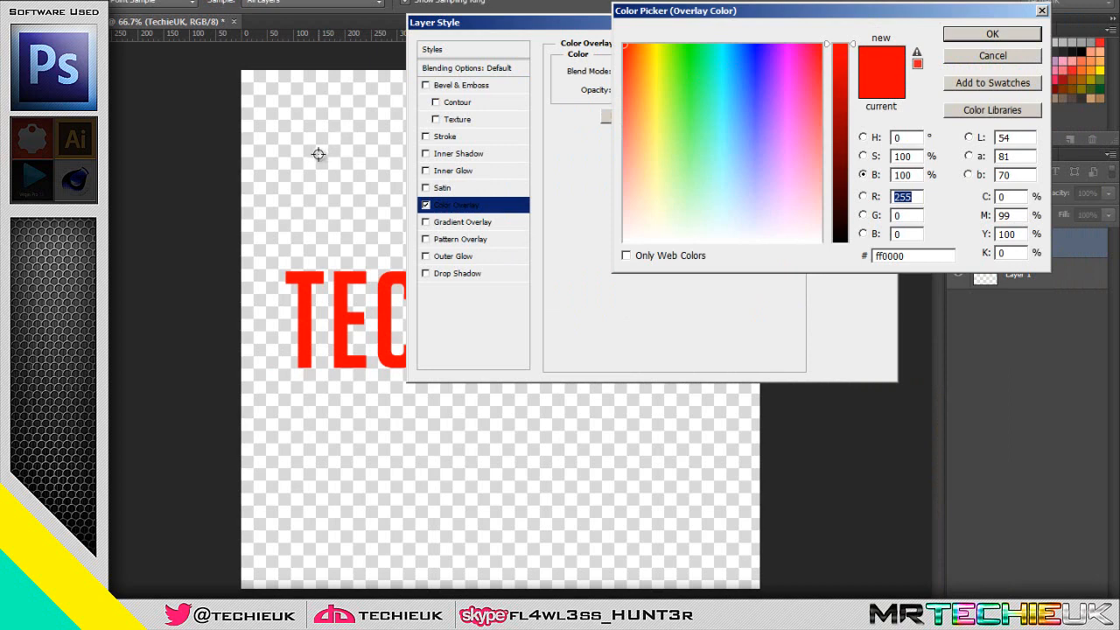
{"action": "left_click", "coordinate": [1015, 55]}
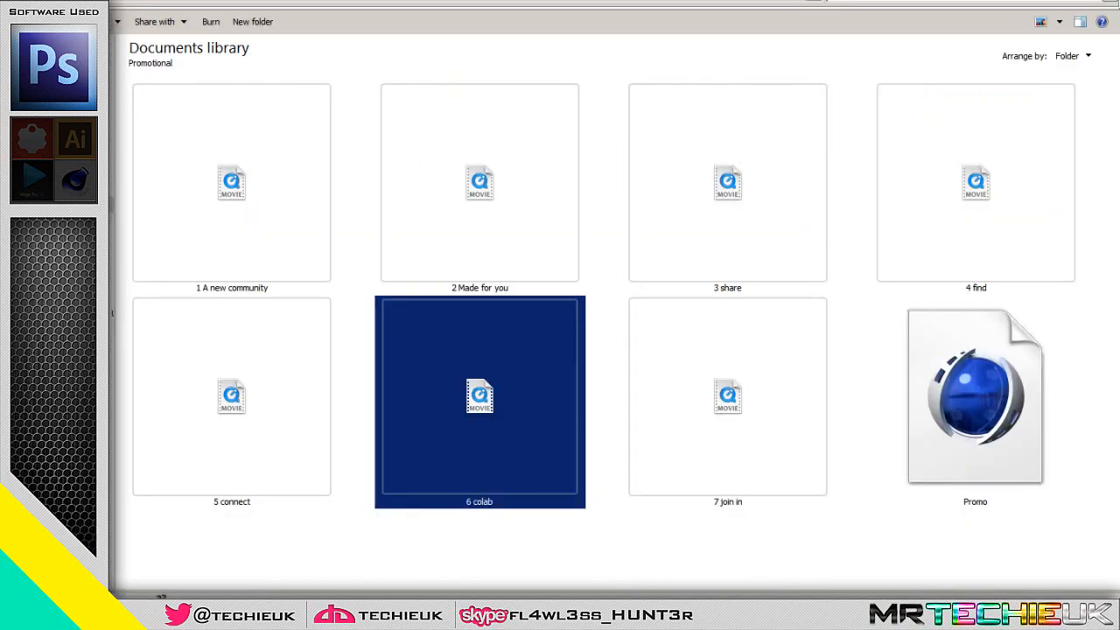
Place the Untitled-1 picture from the Pictures library at about 1491 × 838 px and move its layer beneath Layer 1
{"action": "left_click", "coordinate": [113, 232]}
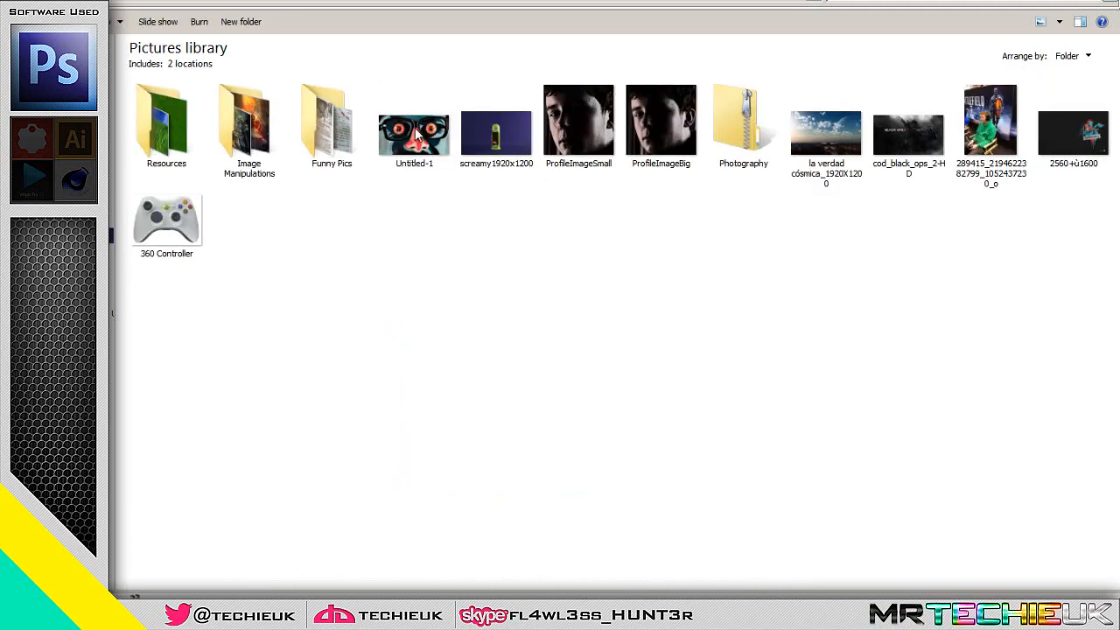
{"action": "left_click", "coordinate": [418, 131]}
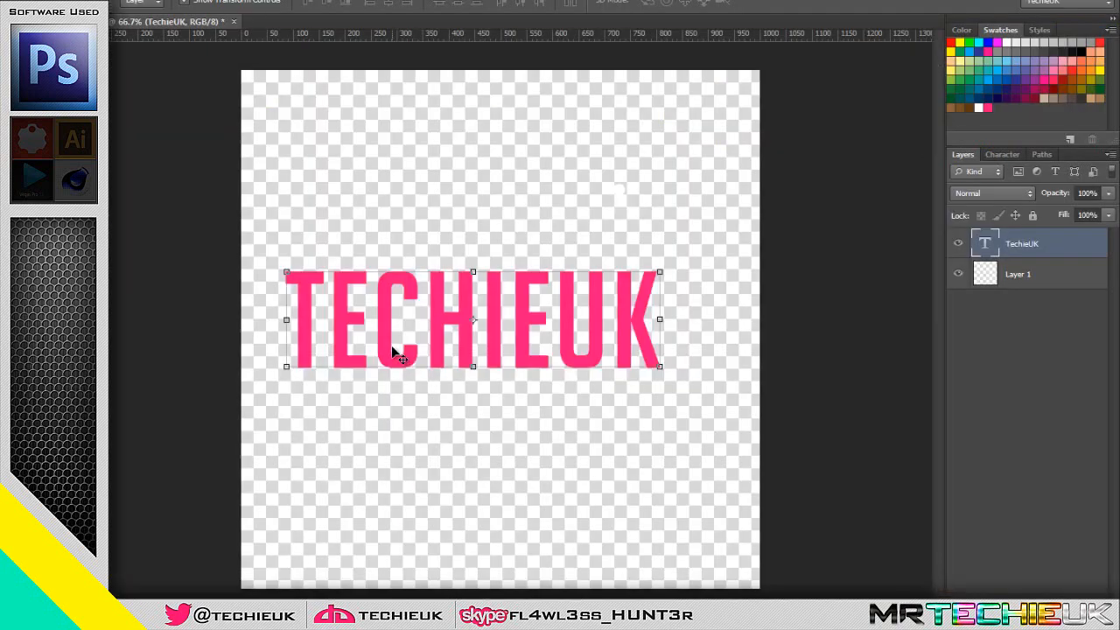
{"action": "key", "text": "ctrl+t"}
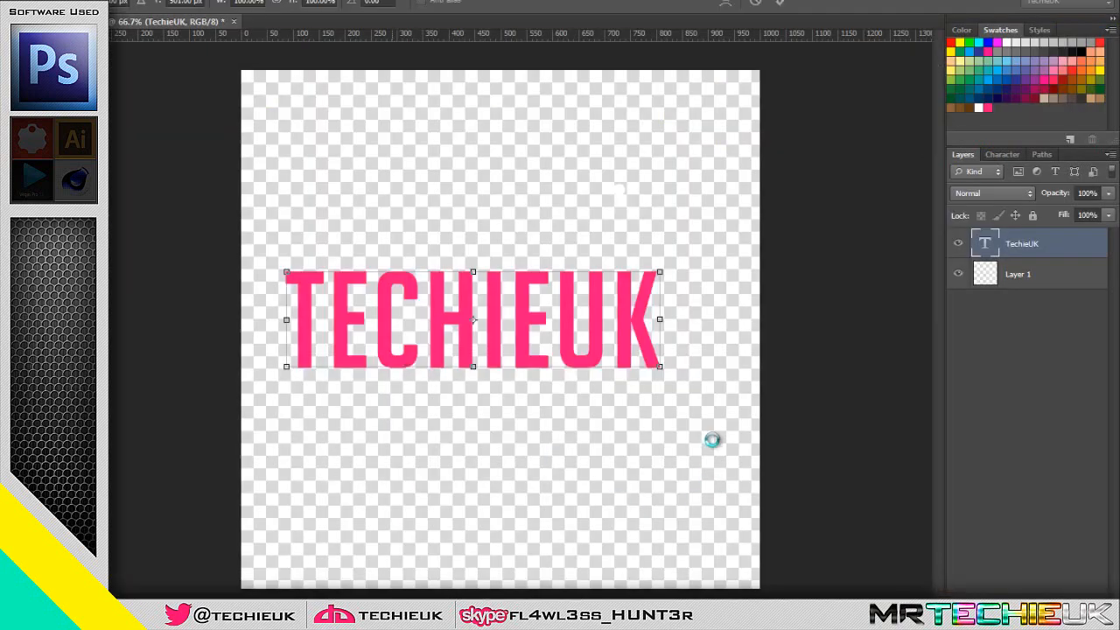
{"action": "left_click_drag", "start_coordinate": [578, 369], "coordinate": [890, 546]}
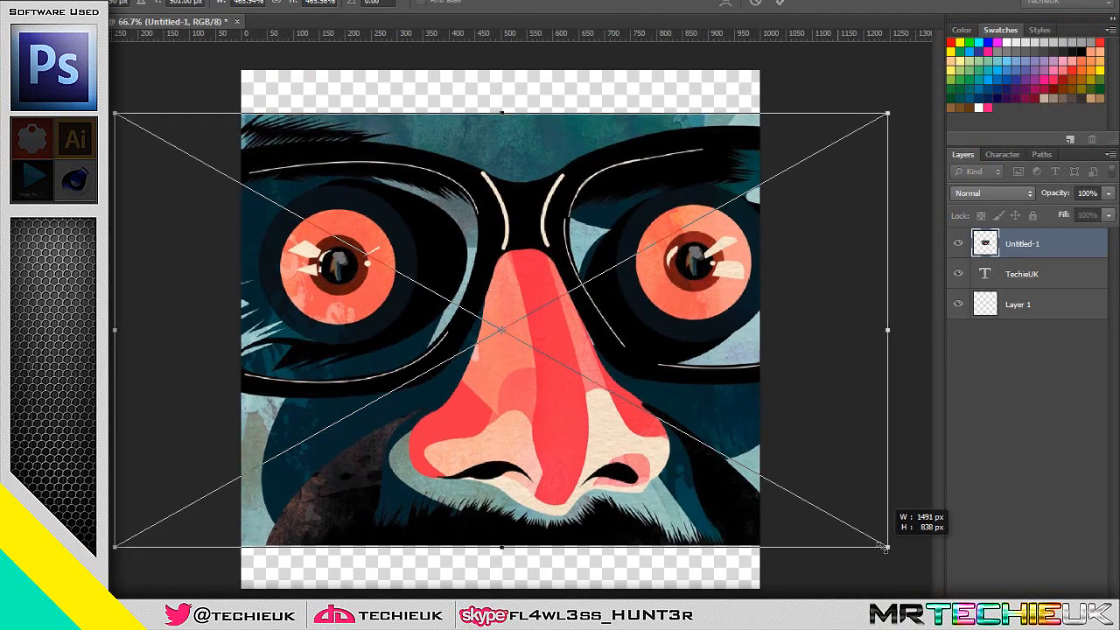
{"action": "key", "text": "Return"}
{"action": "left_click_drag", "start_coordinate": [1019, 240], "coordinate": [1010, 307]}
Try a Color Overlay on the TechieUK text layer and open its overlay colour for editing
{"action": "double_click", "coordinate": [1092, 244]}
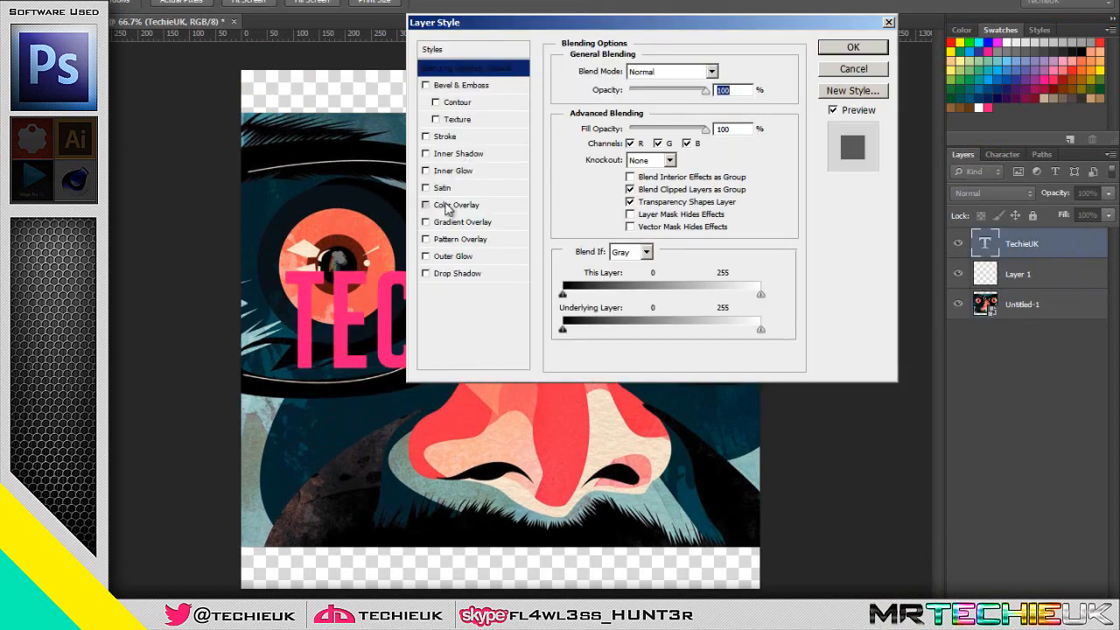
{"action": "left_click", "coordinate": [425, 204]}
{"action": "left_click_drag", "start_coordinate": [662, 26], "coordinate": [939, 19]}
{"action": "left_click", "coordinate": [893, 68]}
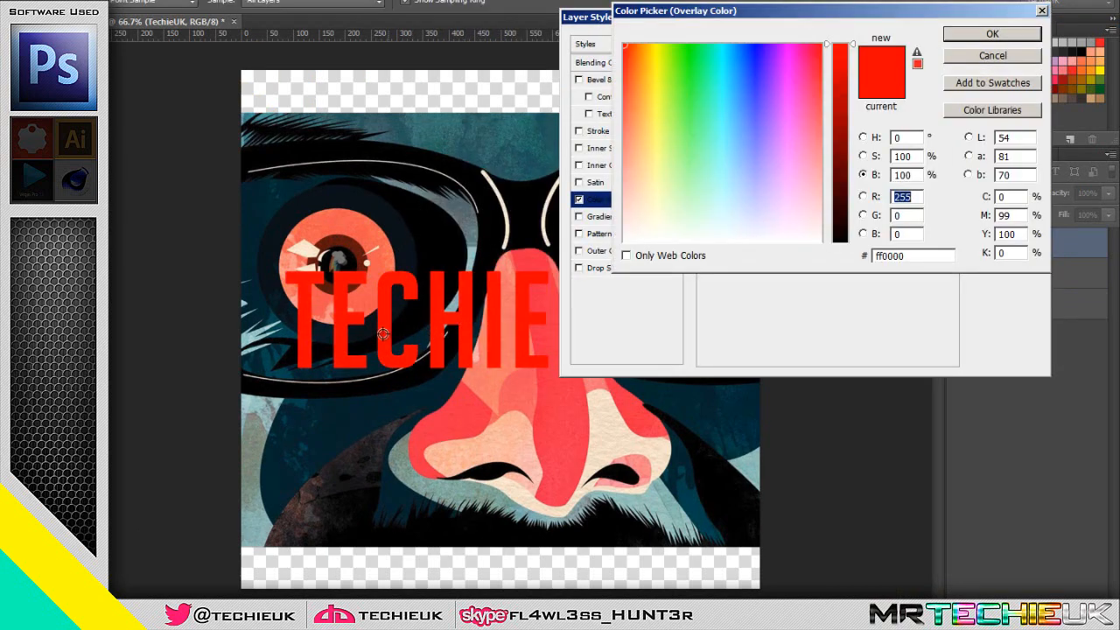
Try teal, near-black, brown and grey tones sampled from the face picture as the TechieUK overlay colour
{"action": "left_click", "coordinate": [525, 125]}
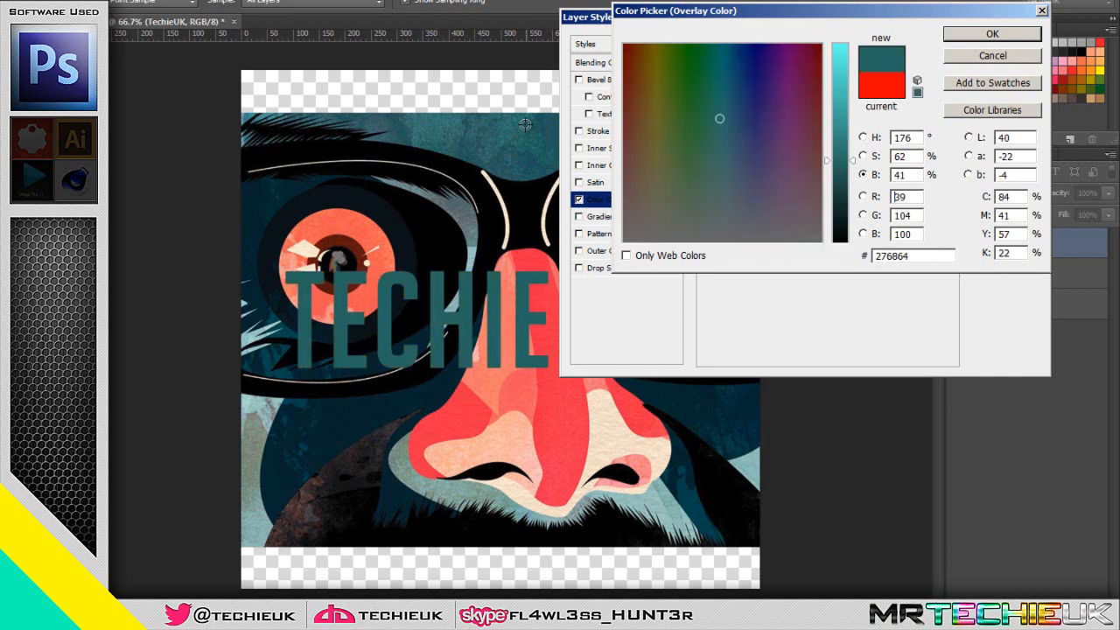
{"action": "left_click", "coordinate": [469, 423]}
{"action": "left_click", "coordinate": [494, 345]}
{"action": "left_click", "coordinate": [438, 208]}
{"action": "left_click", "coordinate": [277, 258]}
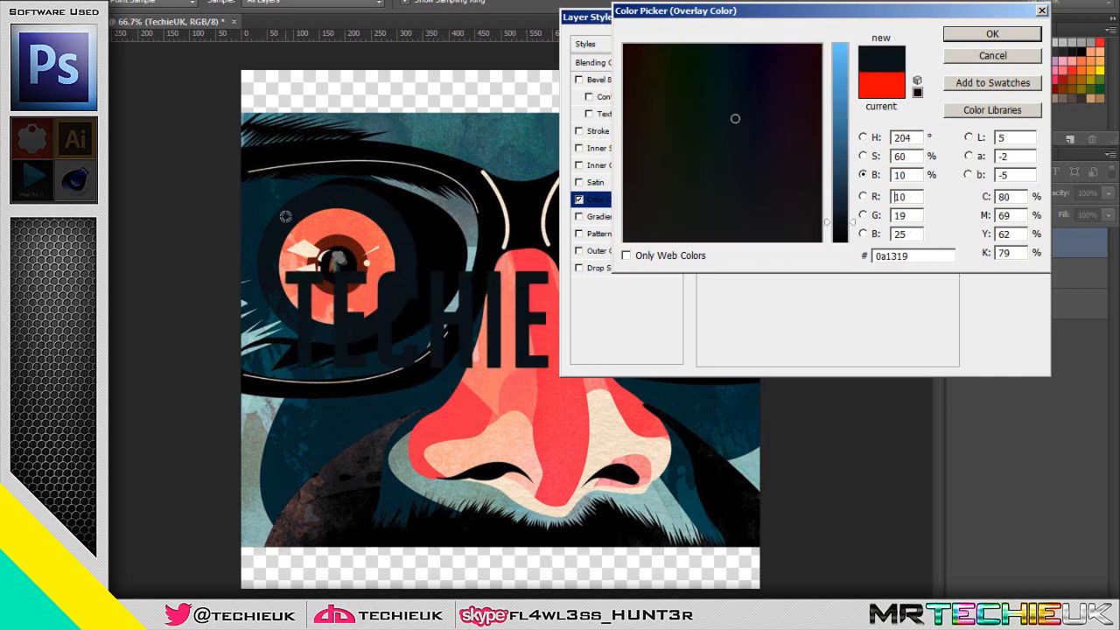
{"action": "left_click", "coordinate": [278, 258]}
{"action": "left_click", "coordinate": [335, 236]}
{"action": "left_click", "coordinate": [338, 244]}
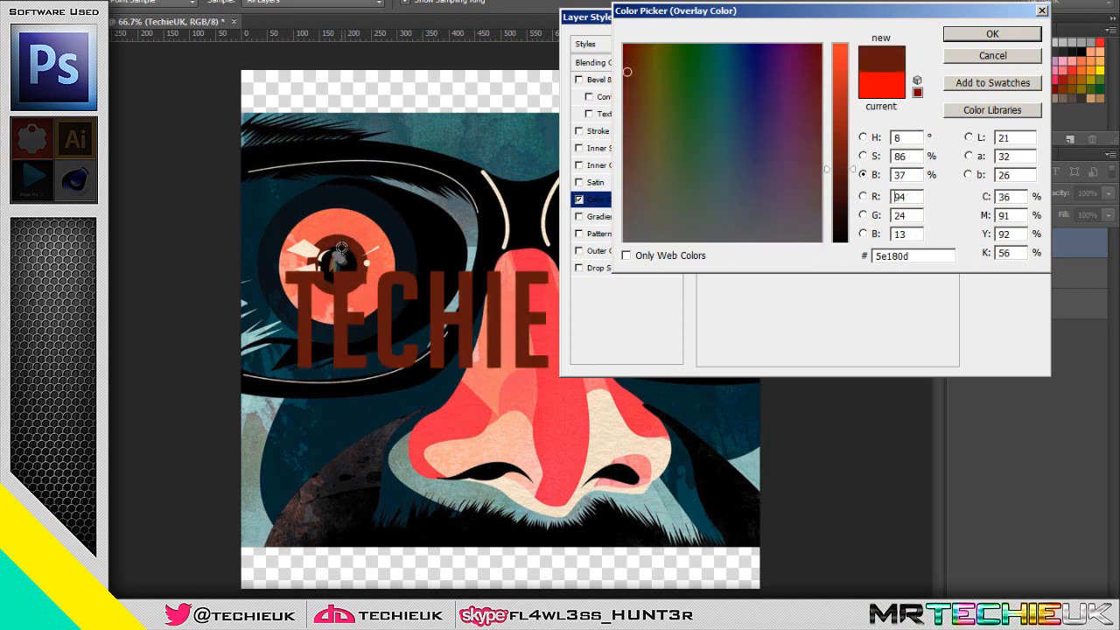
{"action": "left_click", "coordinate": [342, 254]}
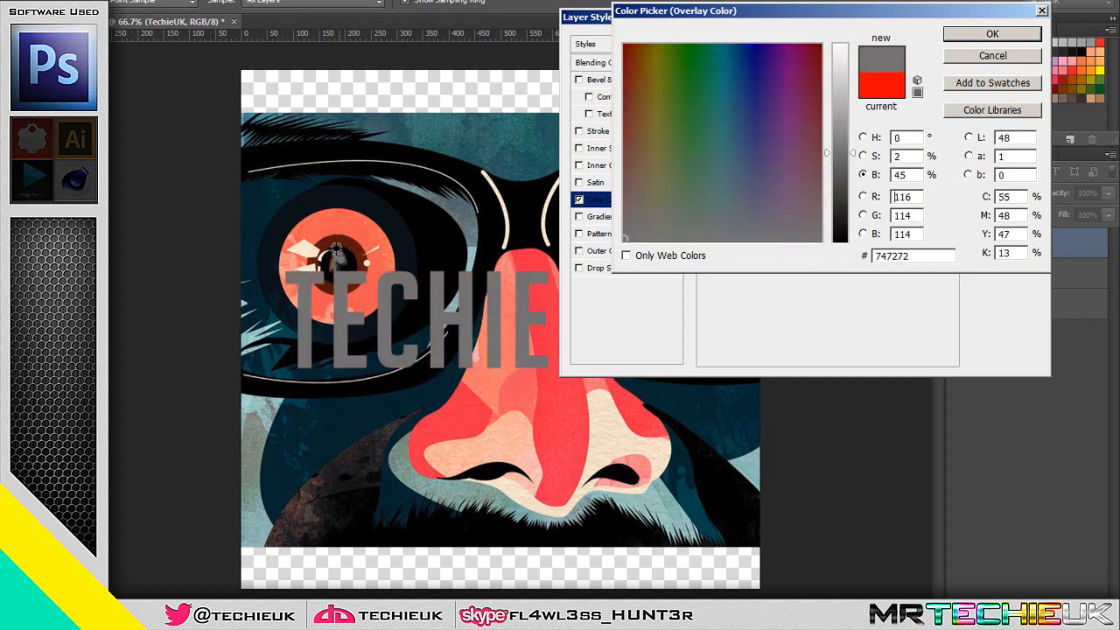
{"action": "left_click", "coordinate": [1010, 56]}
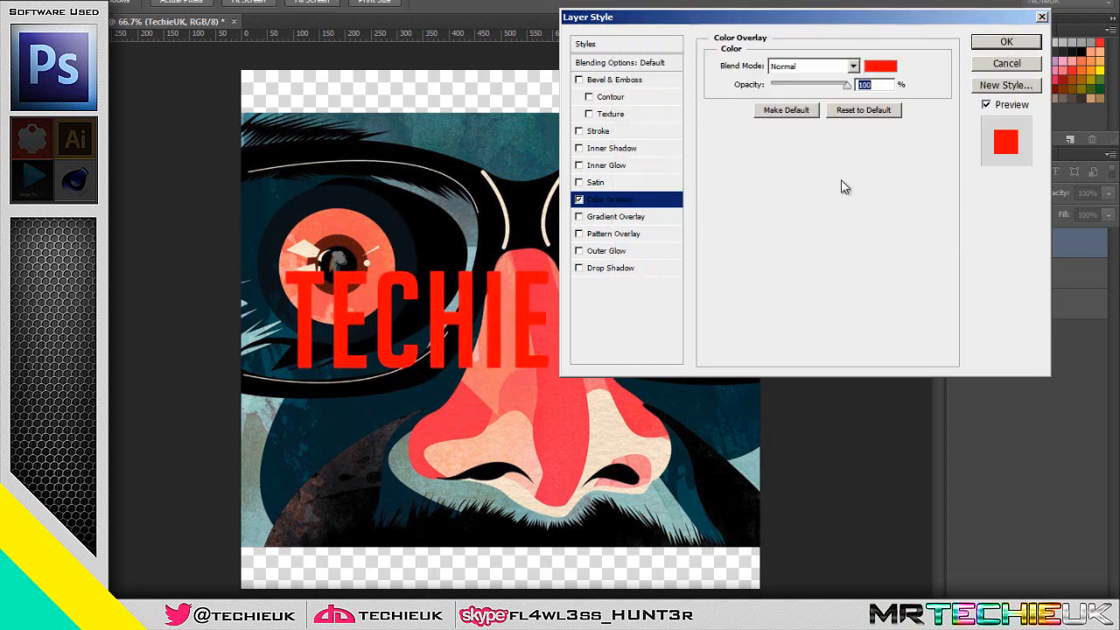
{"action": "left_click", "coordinate": [1006, 65]}
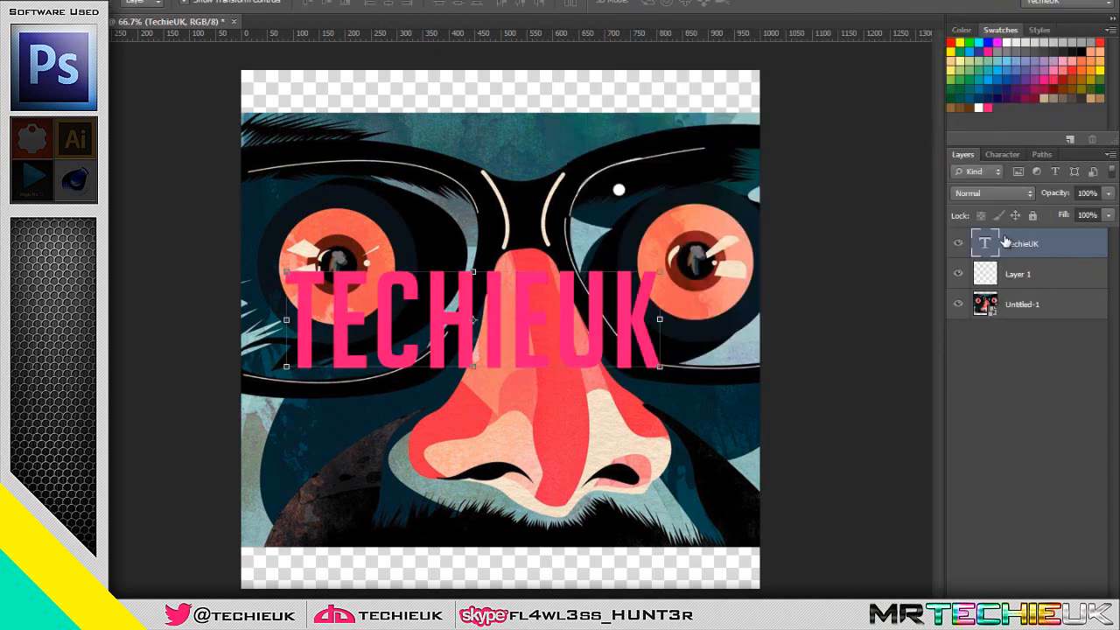
Recolour the whole TechieUK text with the saved white swatch
{"action": "double_click", "coordinate": [985, 245]}
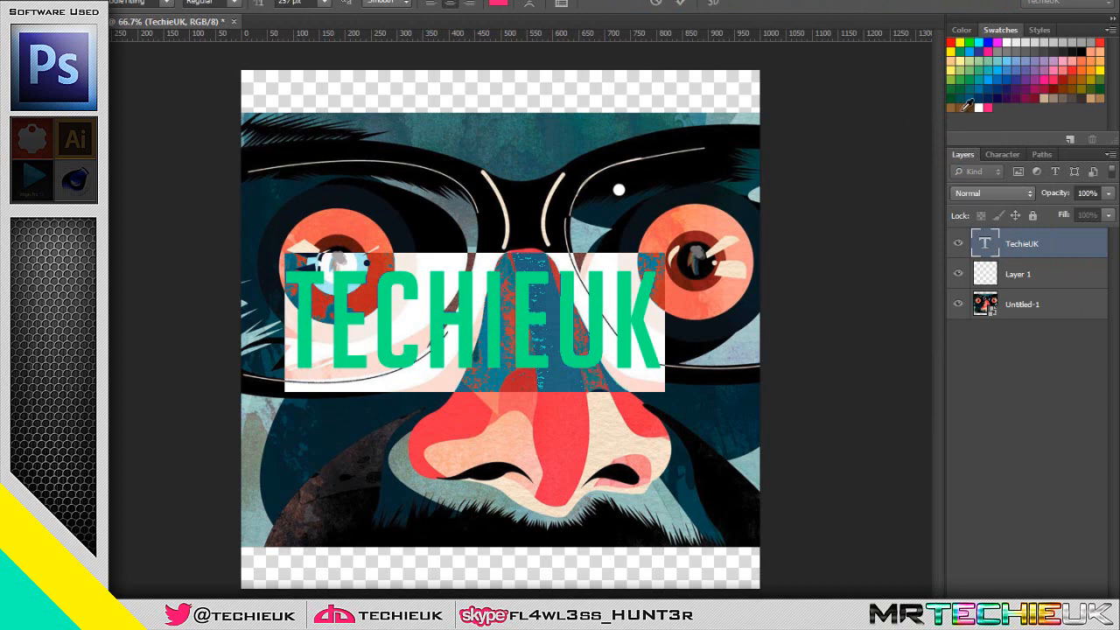
{"action": "left_click", "coordinate": [979, 107]}
{"action": "key", "text": "ctrl+Return"}
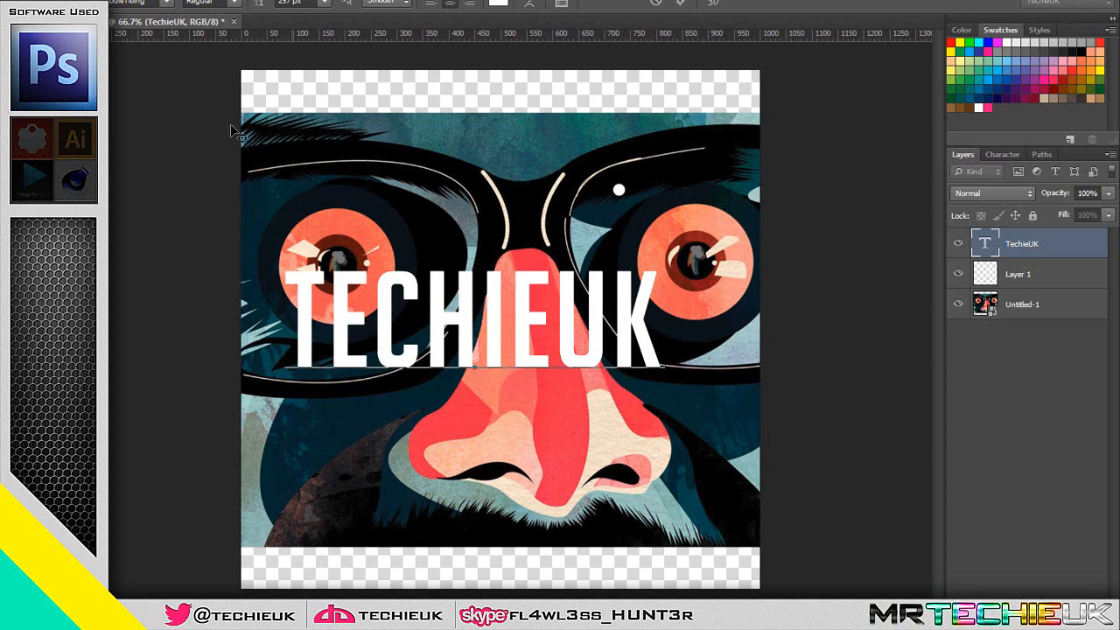
Sample several colours from the face picture with the Eyedropper and try saving the red as a new swatch
{"action": "key", "text": "i"}
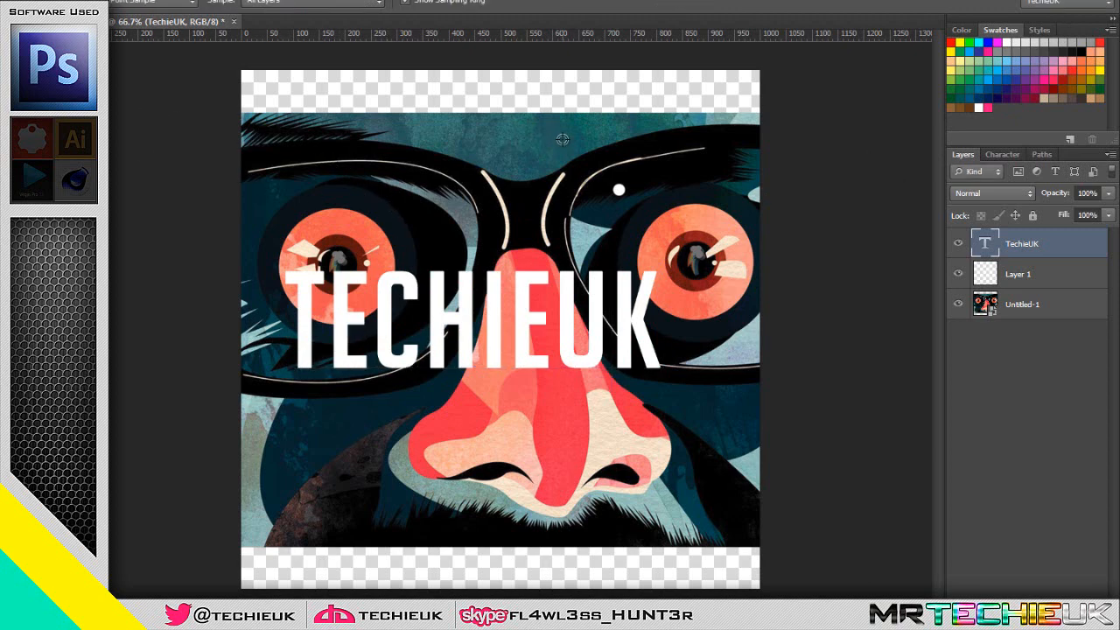
{"action": "left_click", "coordinate": [506, 176]}
{"action": "left_click", "coordinate": [362, 230]}
{"action": "left_click", "coordinate": [528, 260]}
{"action": "left_click", "coordinate": [374, 457]}
{"action": "left_click", "coordinate": [321, 444]}
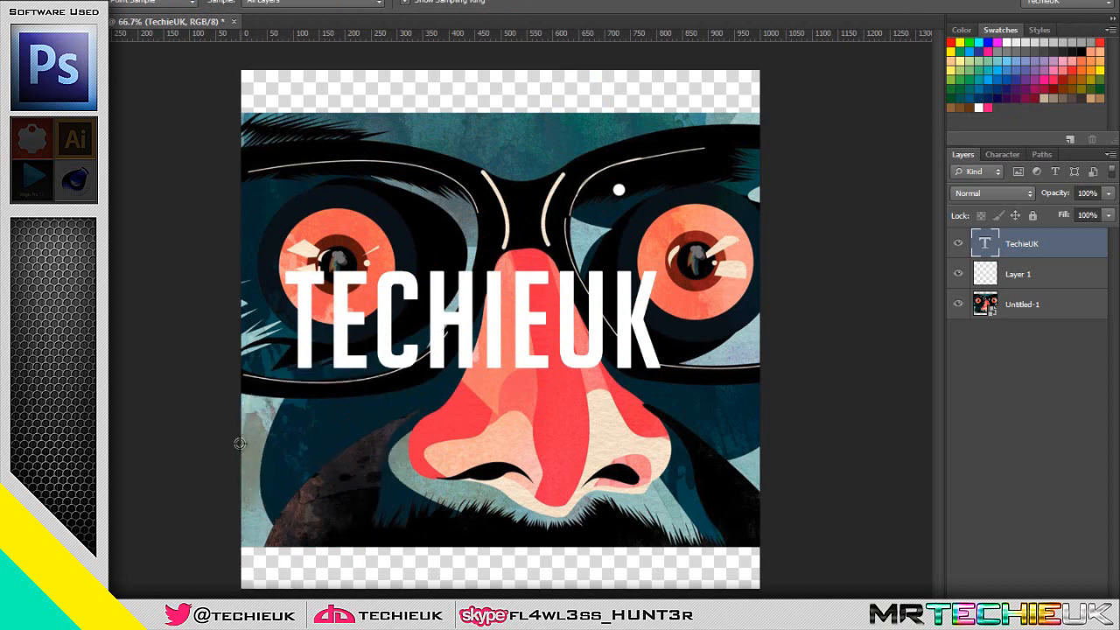
{"action": "left_click", "coordinate": [1009, 109]}
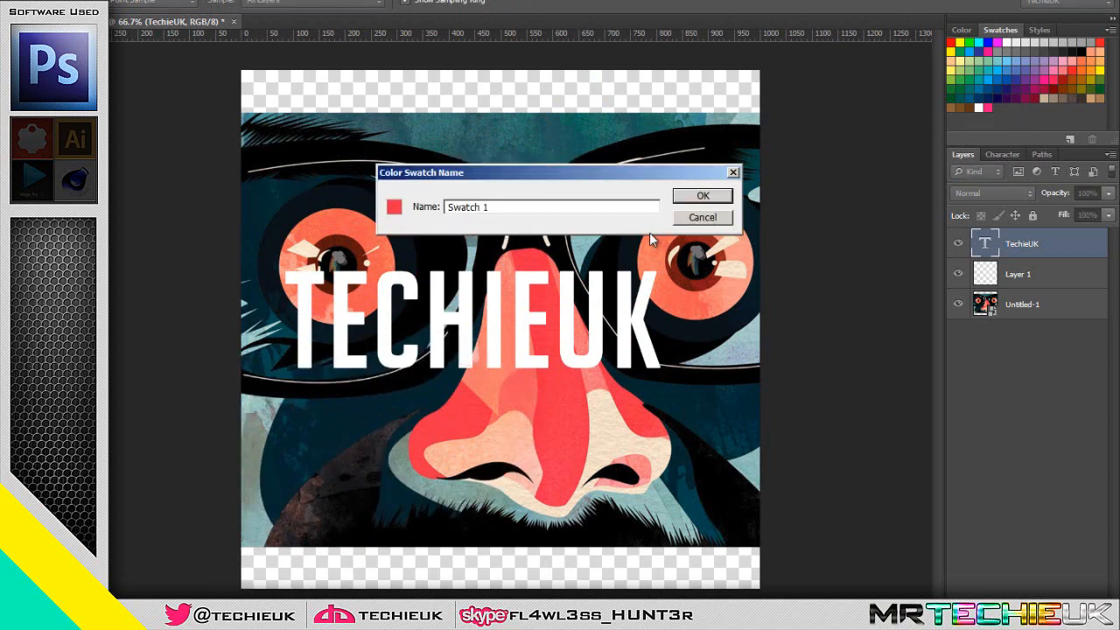
{"action": "left_click", "coordinate": [703, 218]}
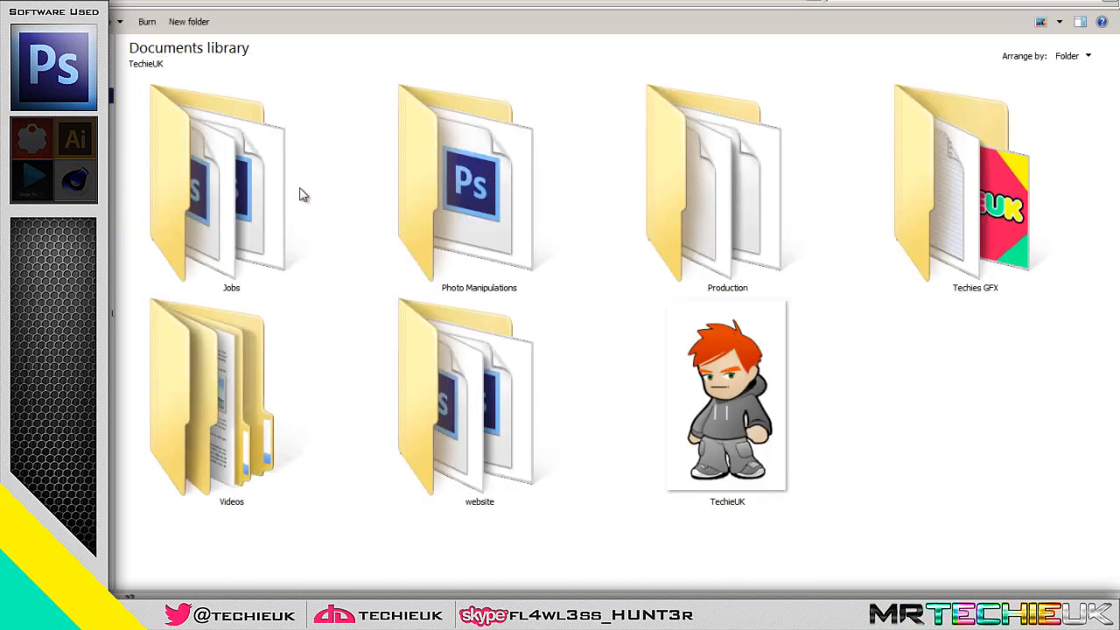
Open the orange GinjaNinja.png image from the GinjaNinja folder of the Documents library in Photoshop
{"action": "double_click", "coordinate": [226, 226]}
{"action": "double_click", "coordinate": [471, 189]}
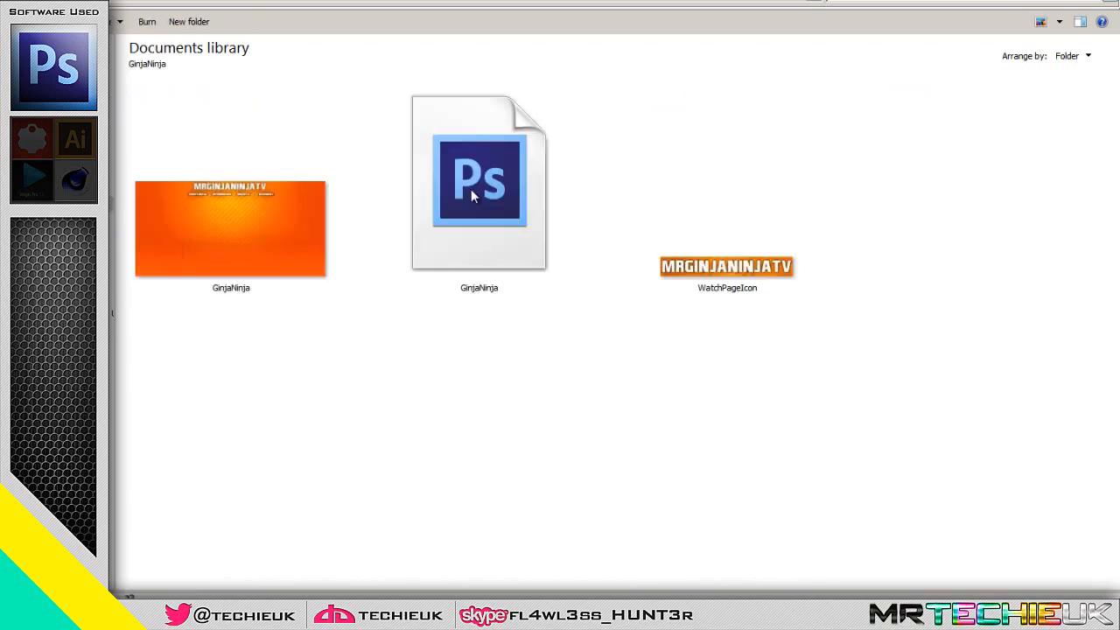
{"action": "left_click_drag", "start_coordinate": [238, 216], "coordinate": [394, 21]}
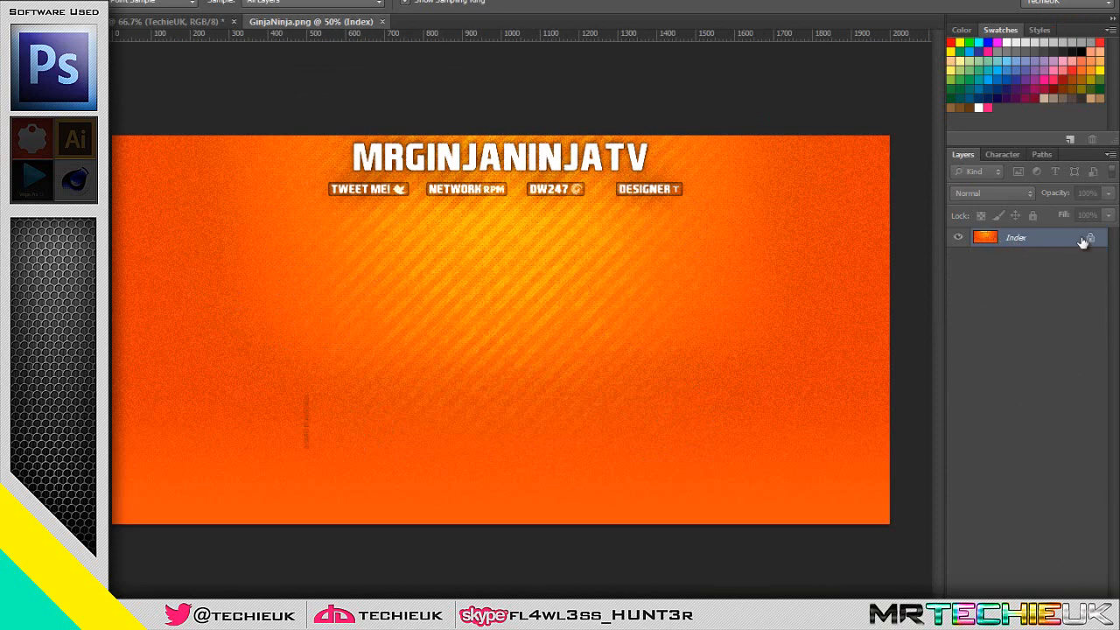
Open GinjaNinja.psd from the same folder and examine the header area of its layered orange background
{"action": "left_click", "coordinate": [175, 614]}
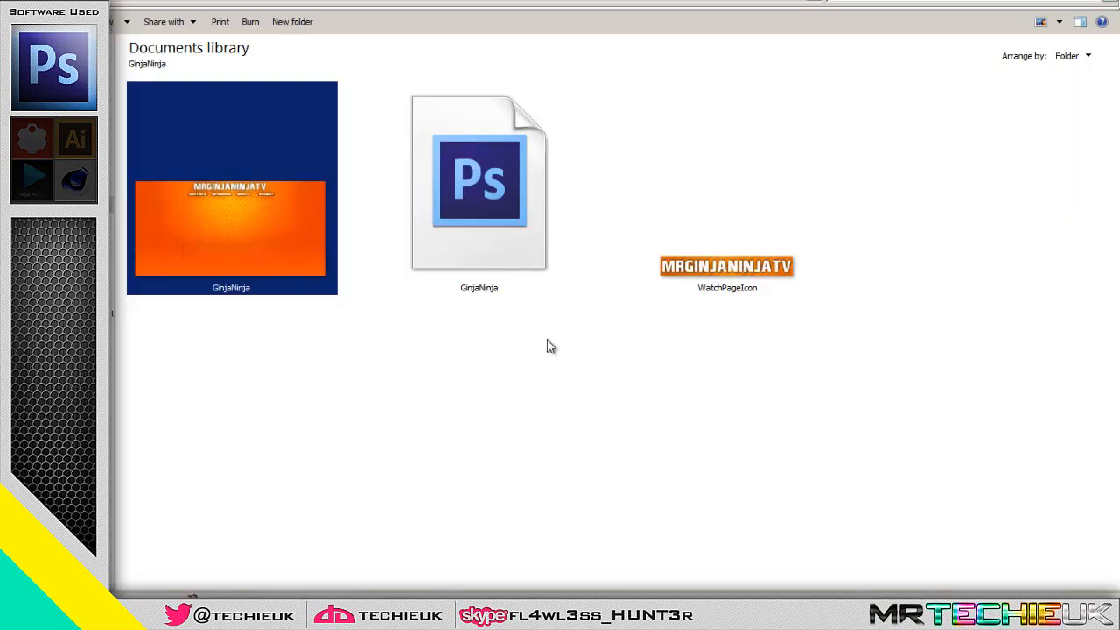
{"action": "double_click", "coordinate": [465, 225]}
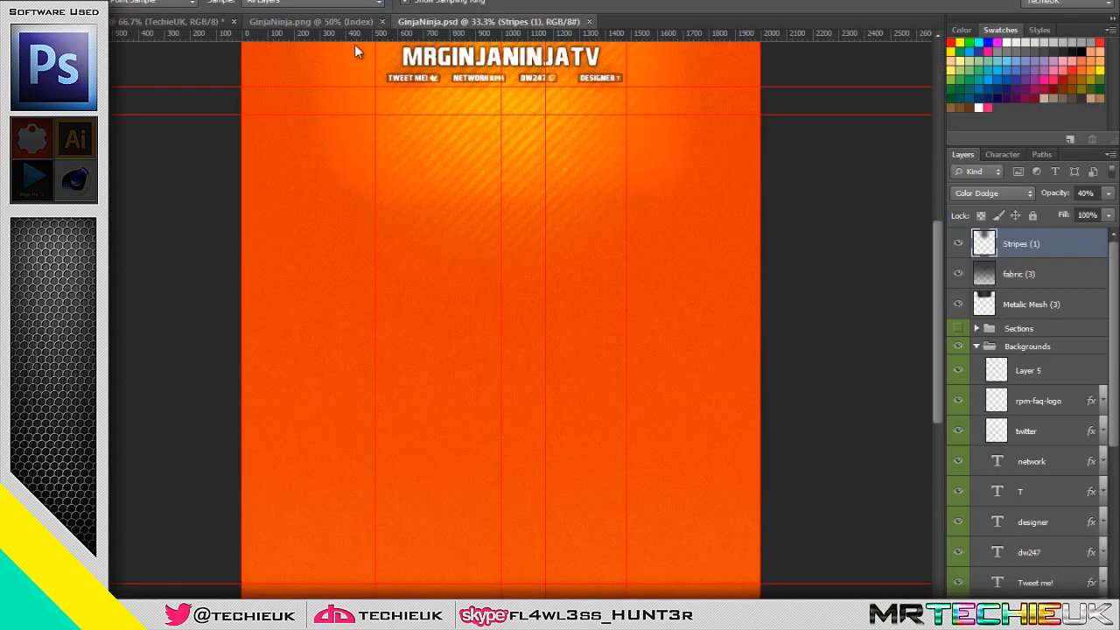
{"action": "scroll", "coordinate": [600, 170], "scroll_direction": "up", "scroll_amount": 5}
{"action": "scroll", "coordinate": [515, 224], "scroll_direction": "up", "scroll_amount": 3}
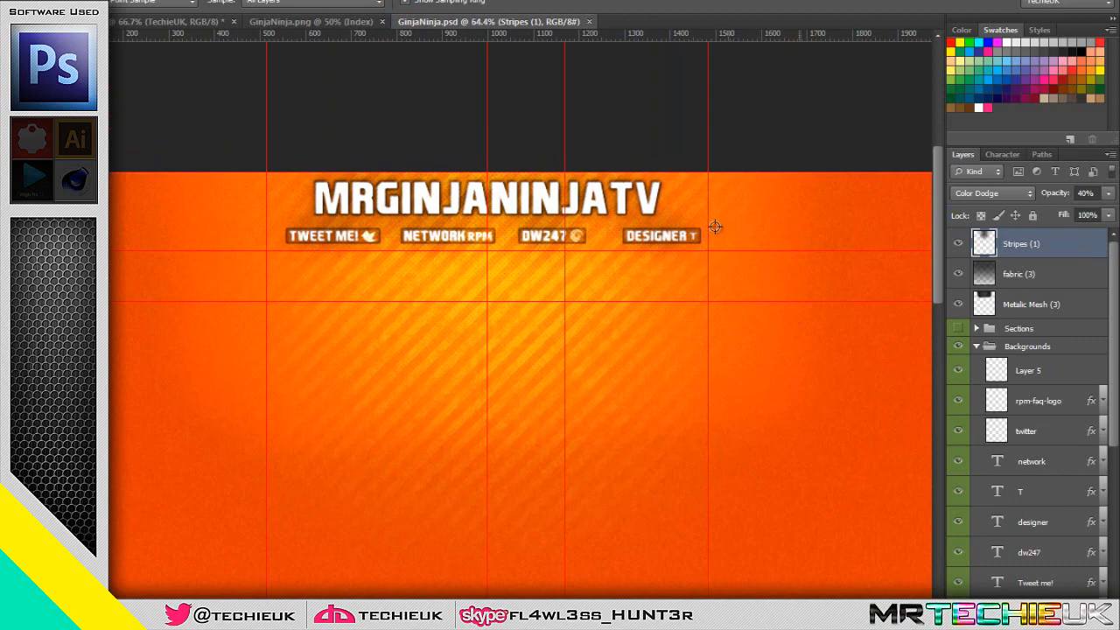
{"action": "scroll", "coordinate": [715, 227], "scroll_direction": "up", "scroll_amount": 1}
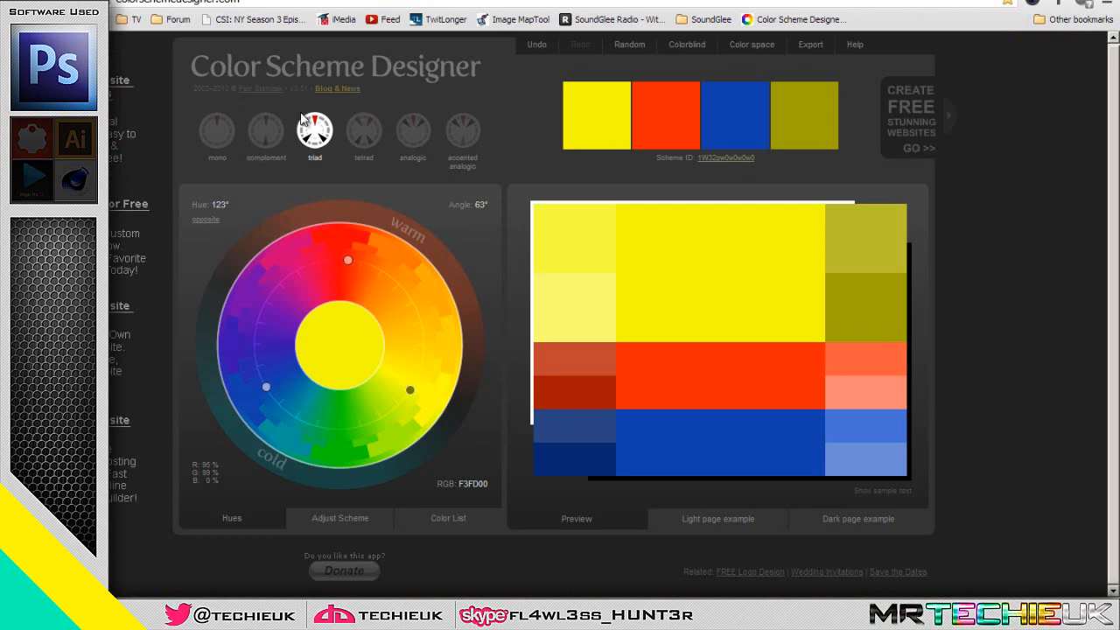
Switch to Color Scheme Designer in the browser and build a mono scheme around a purple hue of 300°
{"action": "left_click", "coordinate": [227, 138]}
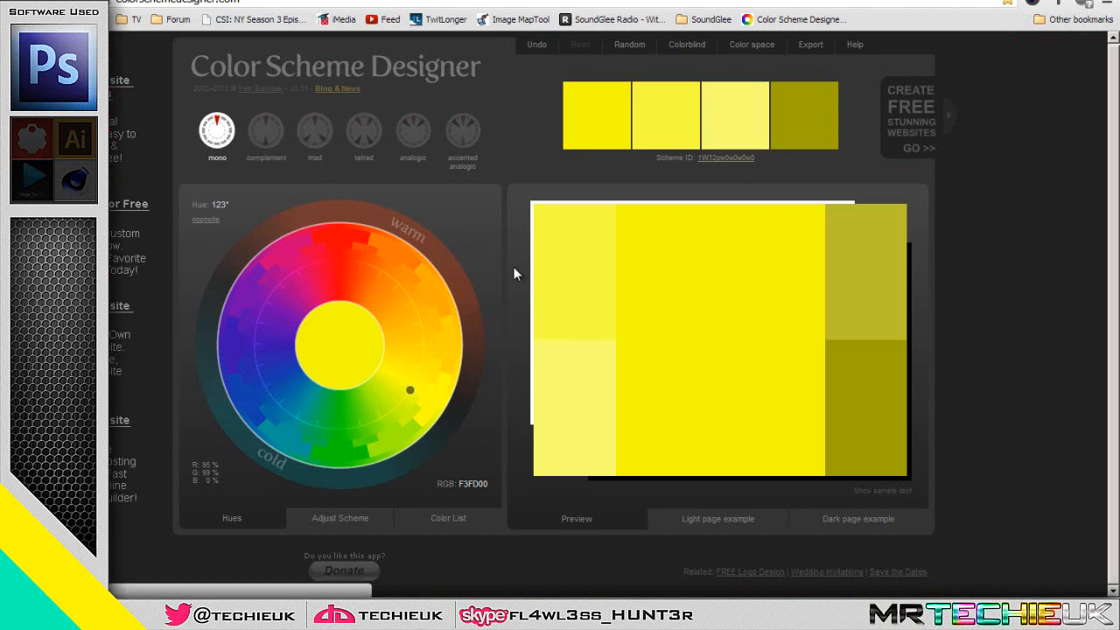
{"action": "left_click_drag", "start_coordinate": [420, 371], "coordinate": [235, 320]}
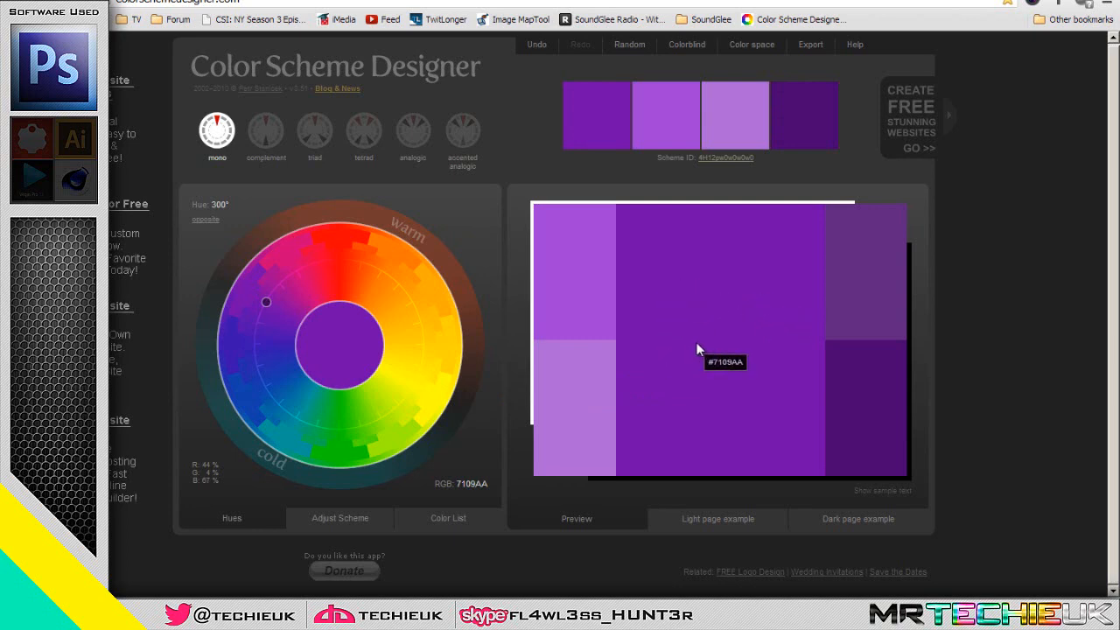
Enter the scheme's purple, 7109aa, as the foreground colour in Photoshop's Color Picker and return to the Color Scheme Designer page
{"action": "key", "text": "alt+Tab"}
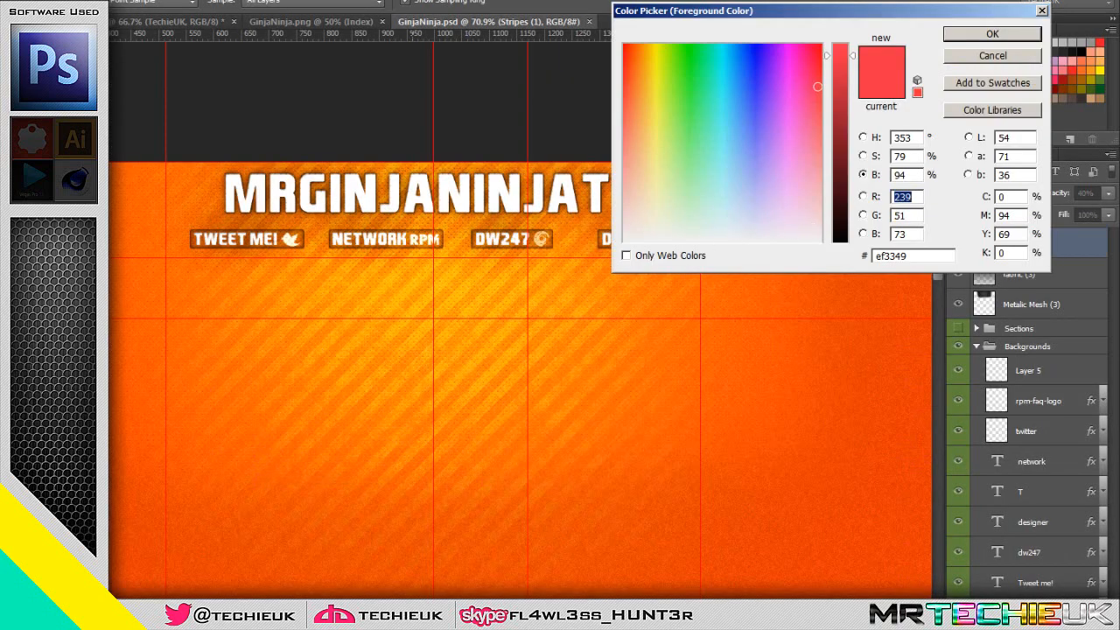
{"action": "left_click", "coordinate": [930, 254]}
{"action": "type", "text": "7109aa"}
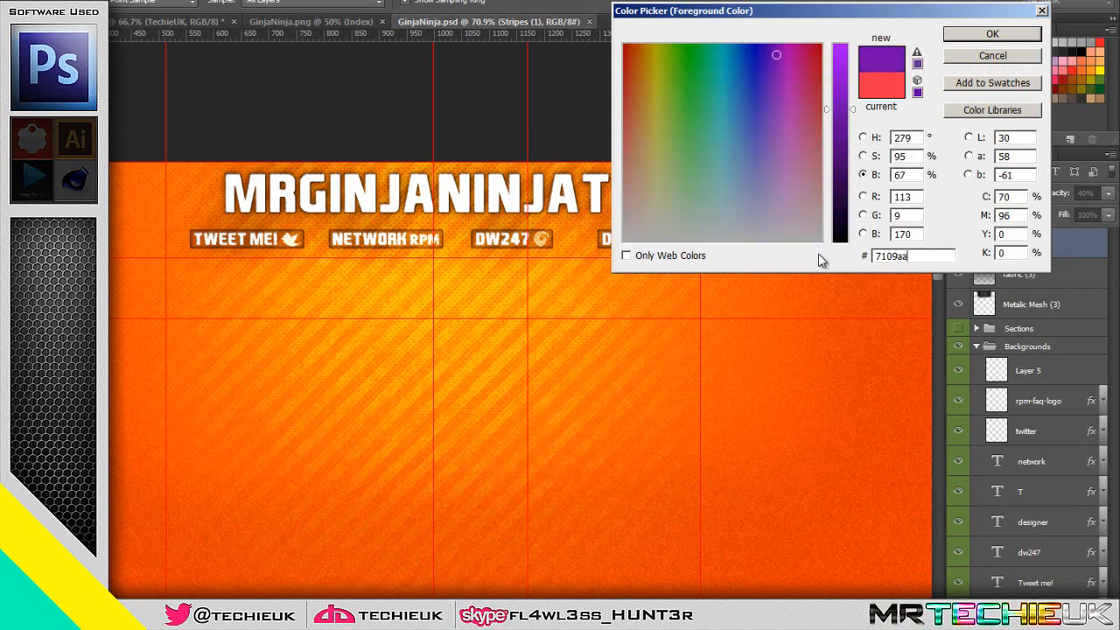
{"action": "key", "text": "alt+Tab"}
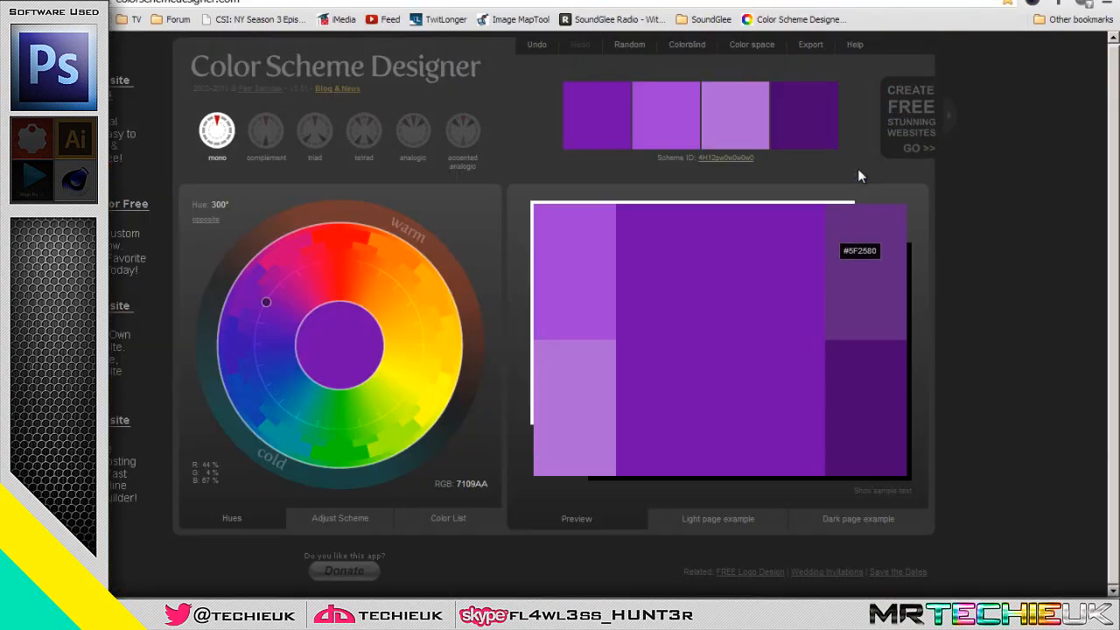
Switch to Photoshop, accept the purple foreground colour, and fill a new layer above Stripes (1) with it using the Paint Bucket
{"action": "key", "text": "alt+Tab"}
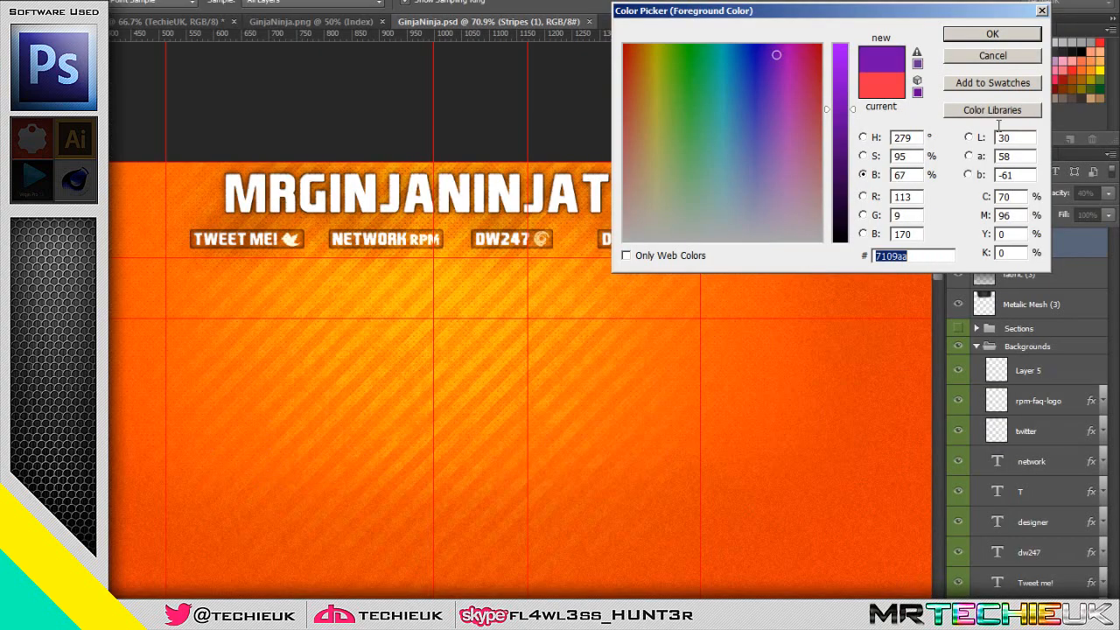
{"action": "left_click", "coordinate": [981, 33]}
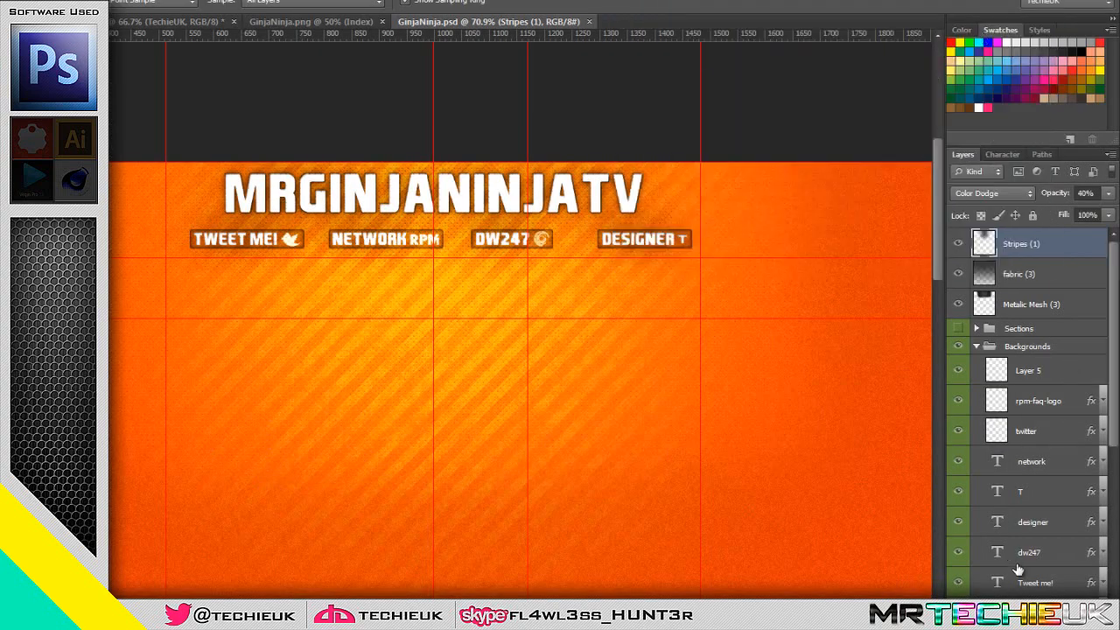
{"action": "left_click", "coordinate": [1071, 608]}
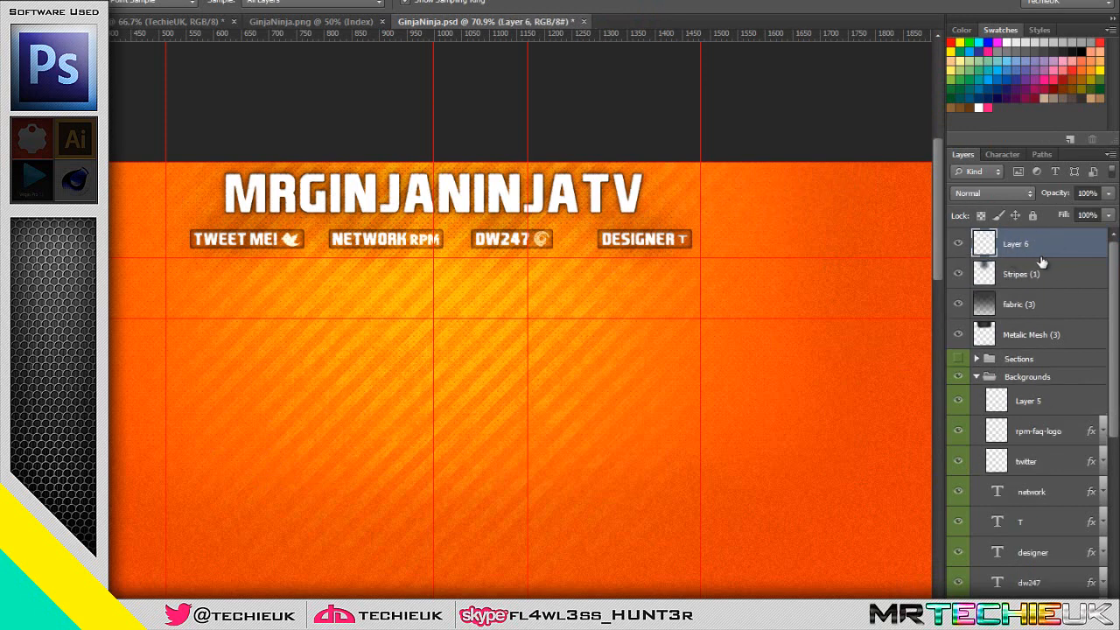
{"action": "right_click", "coordinate": [39, 146]}
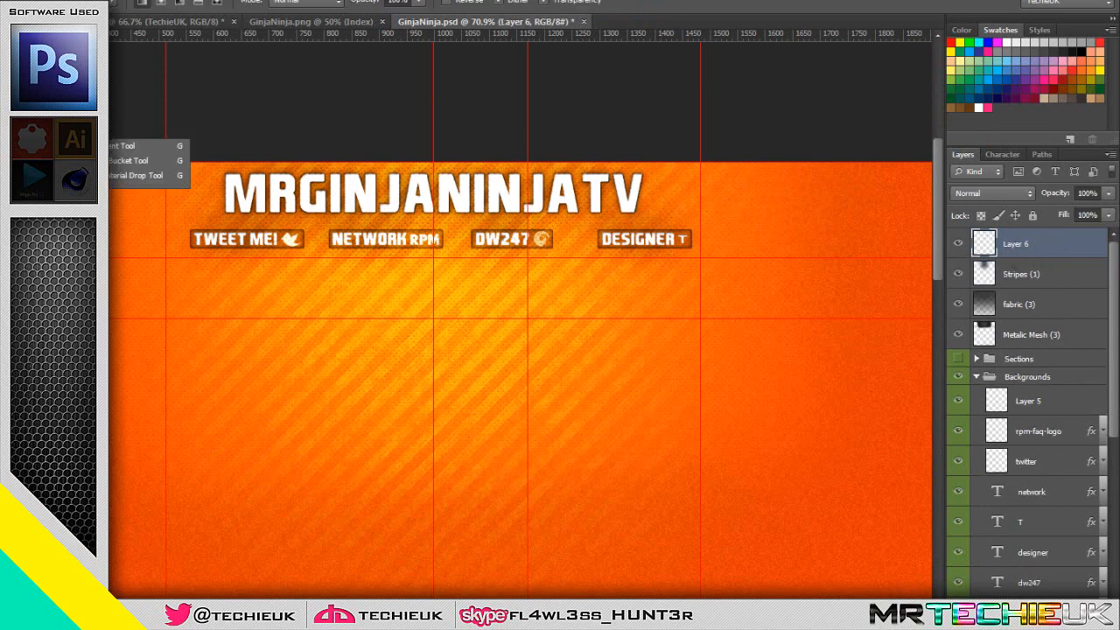
{"action": "left_click", "coordinate": [131, 160]}
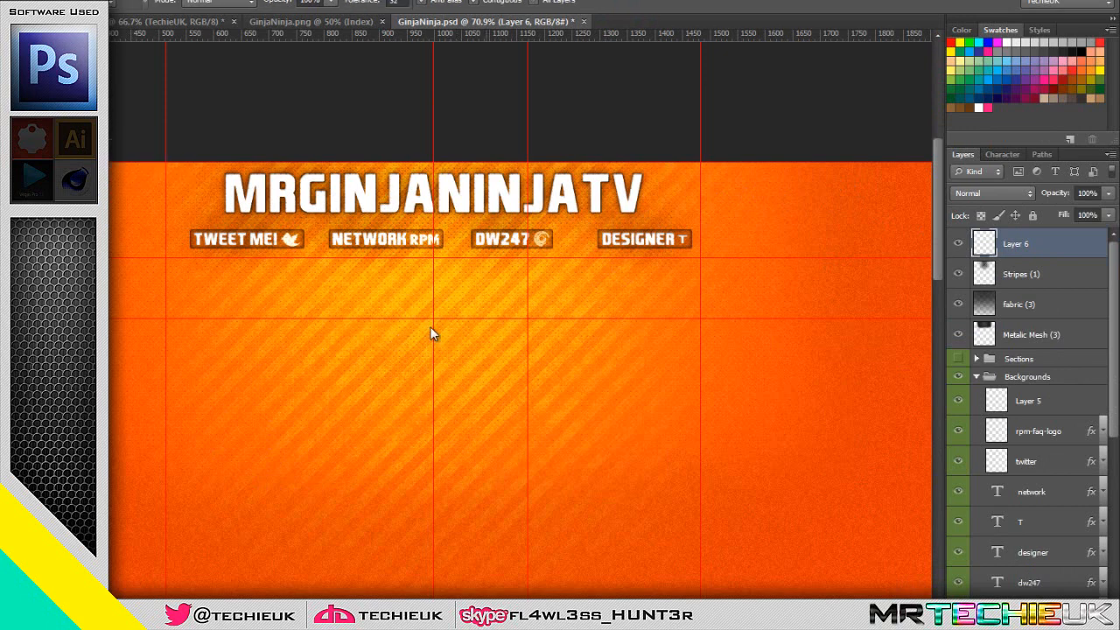
{"action": "left_click", "coordinate": [430, 328]}
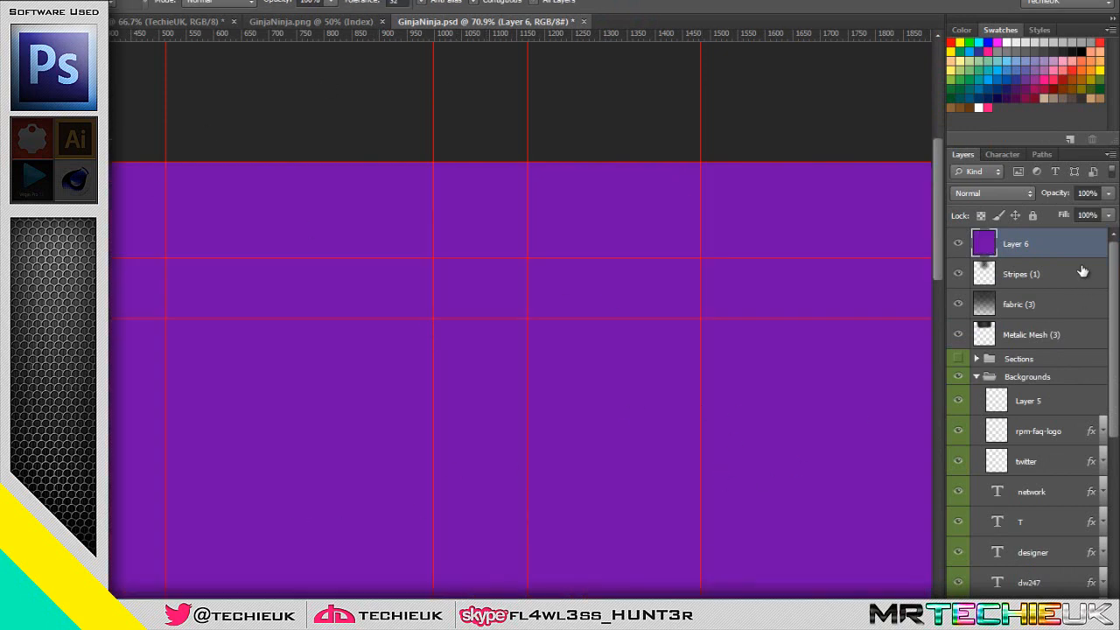
Try the Hue blend mode on the purple layer, and settle on Color
{"action": "left_click", "coordinate": [988, 194]}
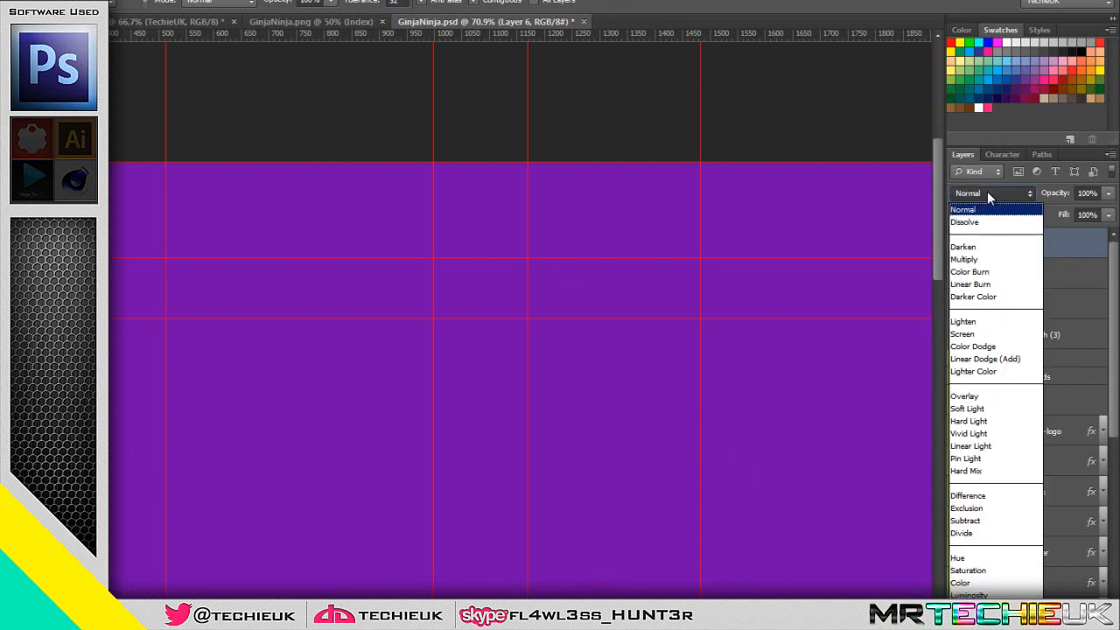
{"action": "left_click", "coordinate": [978, 560]}
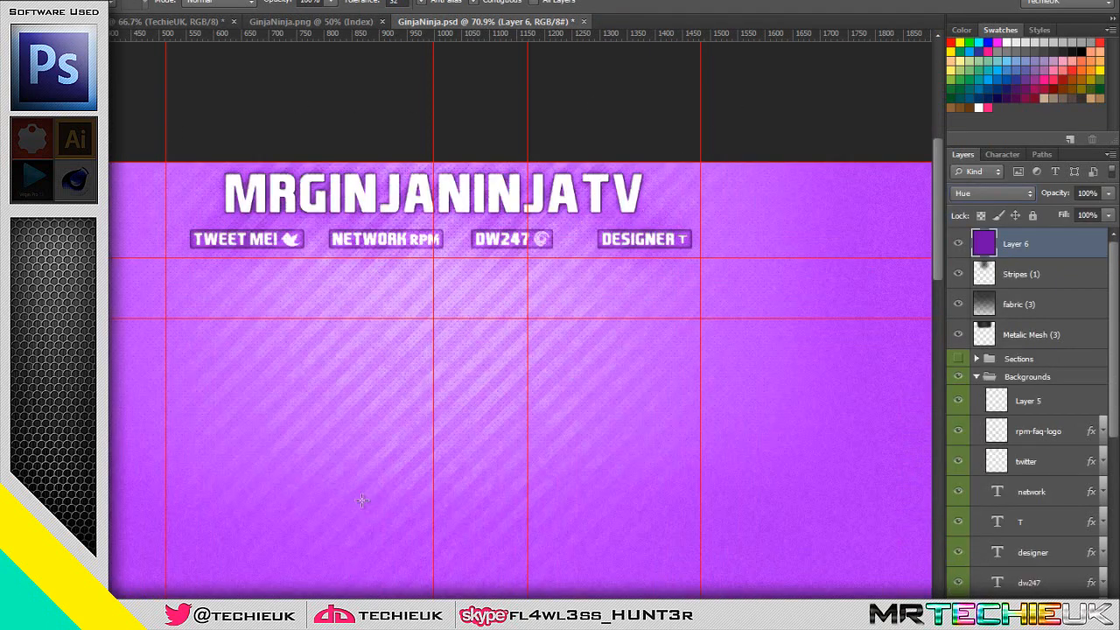
{"action": "left_click", "coordinate": [986, 194]}
{"action": "left_click", "coordinate": [957, 582]}
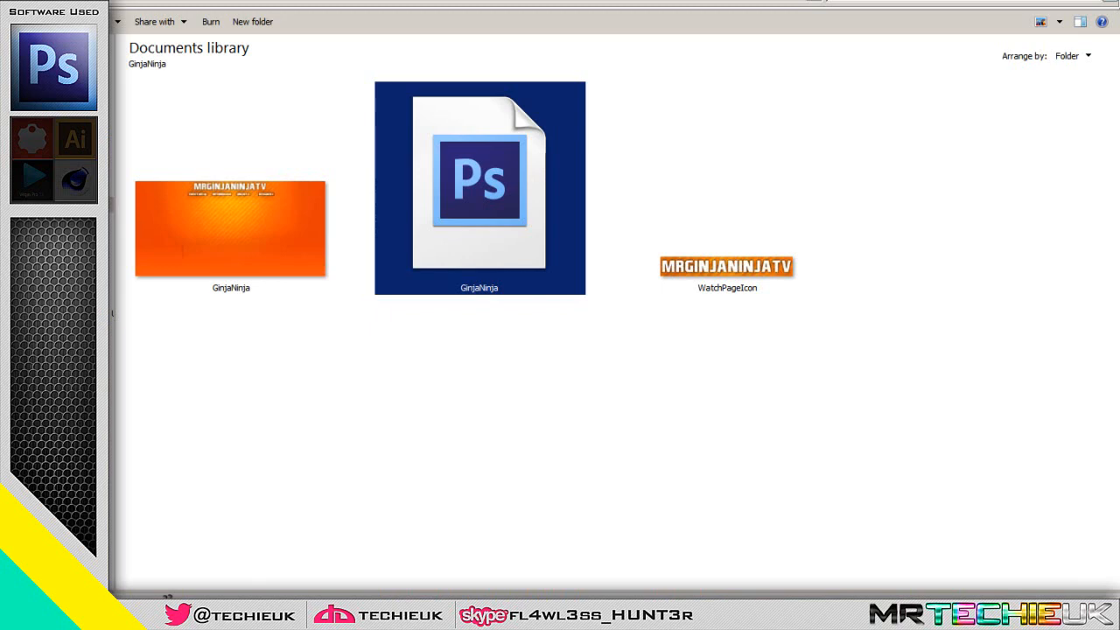
Switch to the browser and search Google Images for "seaside" in a new tab
{"action": "key", "text": "alt+Left"}
{"action": "key", "text": "alt+Left"}
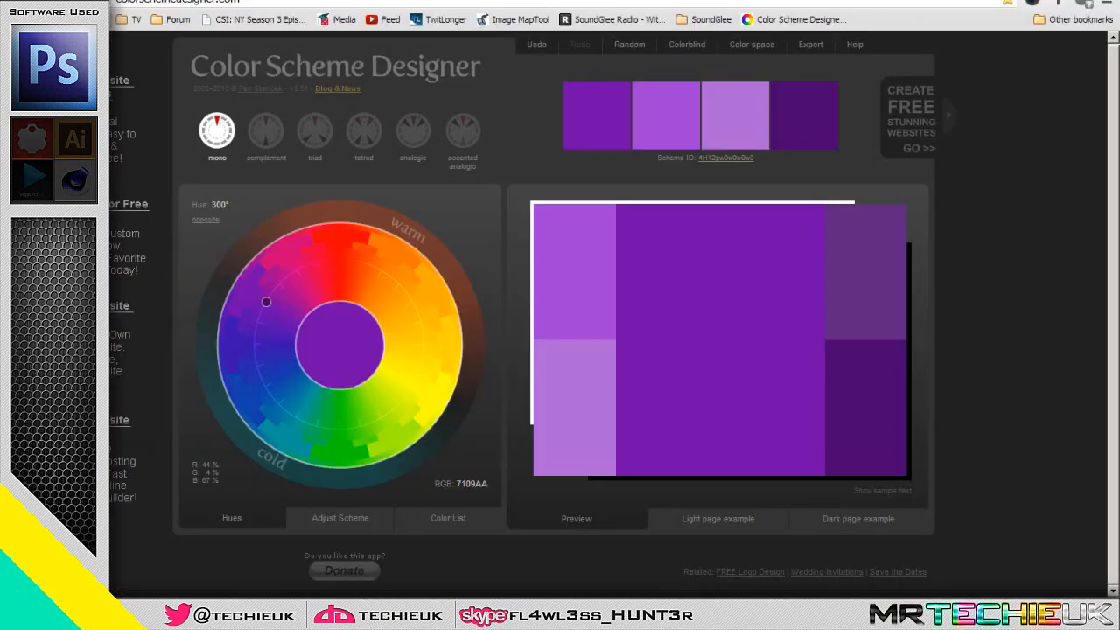
{"action": "key", "text": "ctrl+t"}
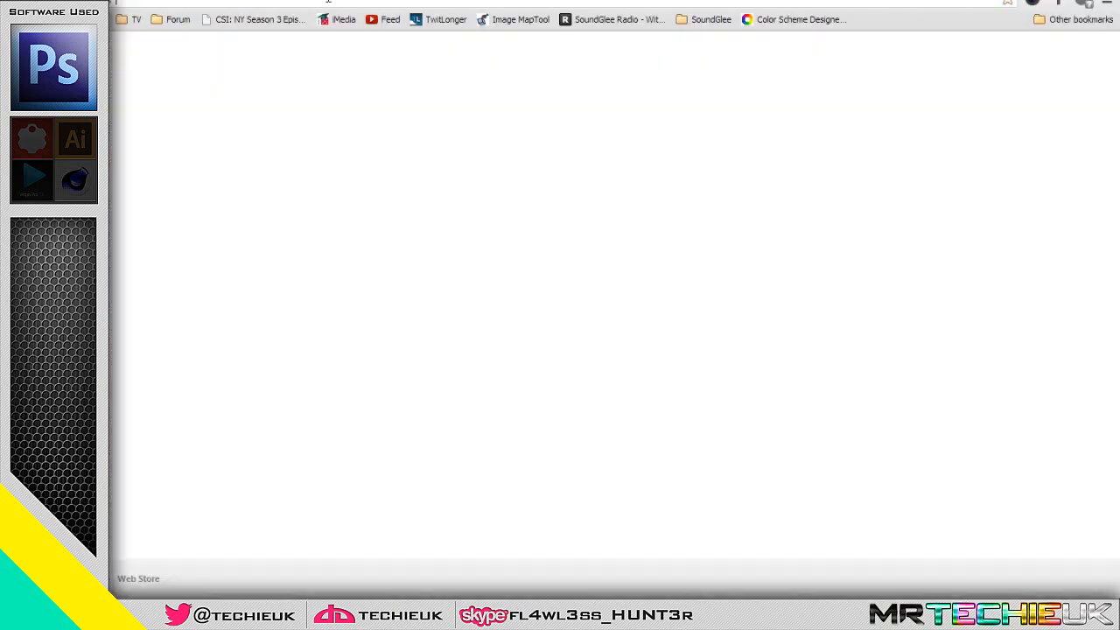
{"action": "type", "text": "seaside"}
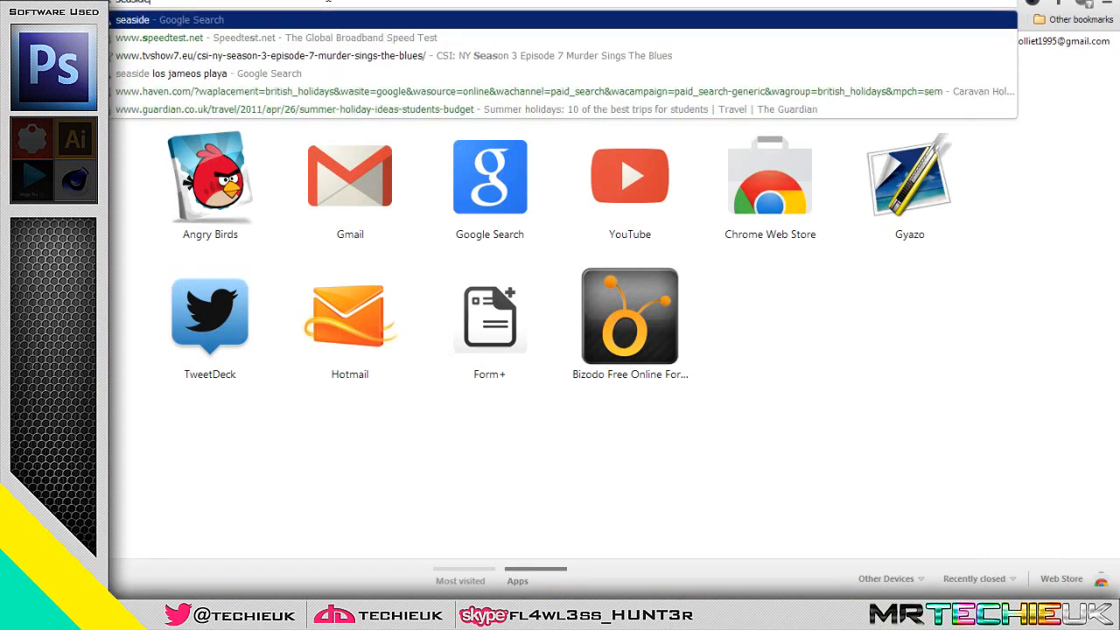
{"action": "key", "text": "Return"}
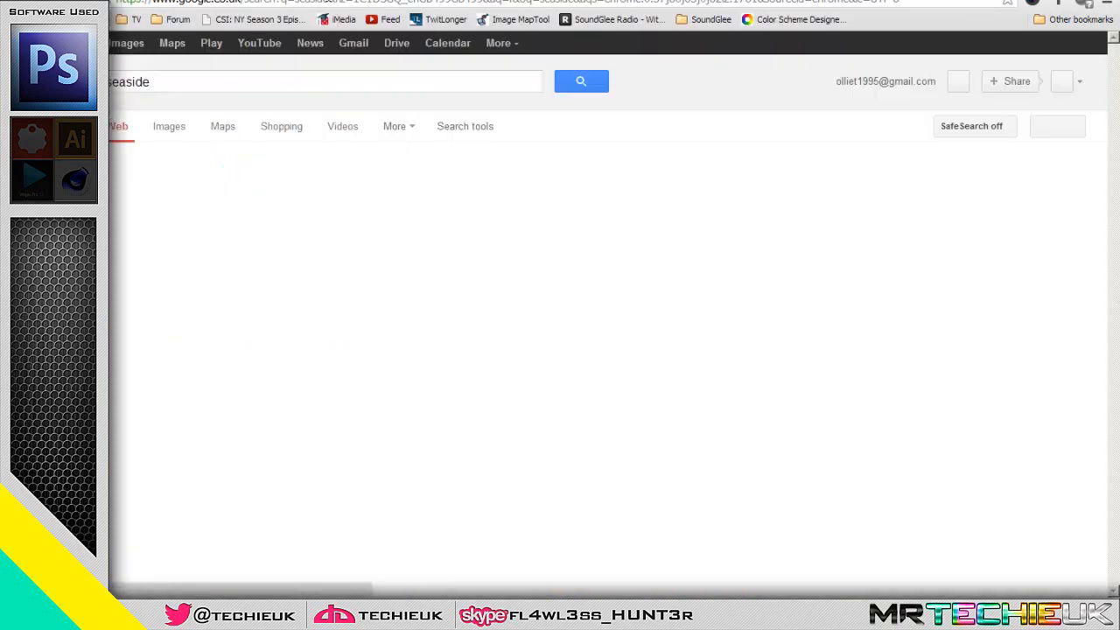
{"action": "left_click", "coordinate": [127, 43]}
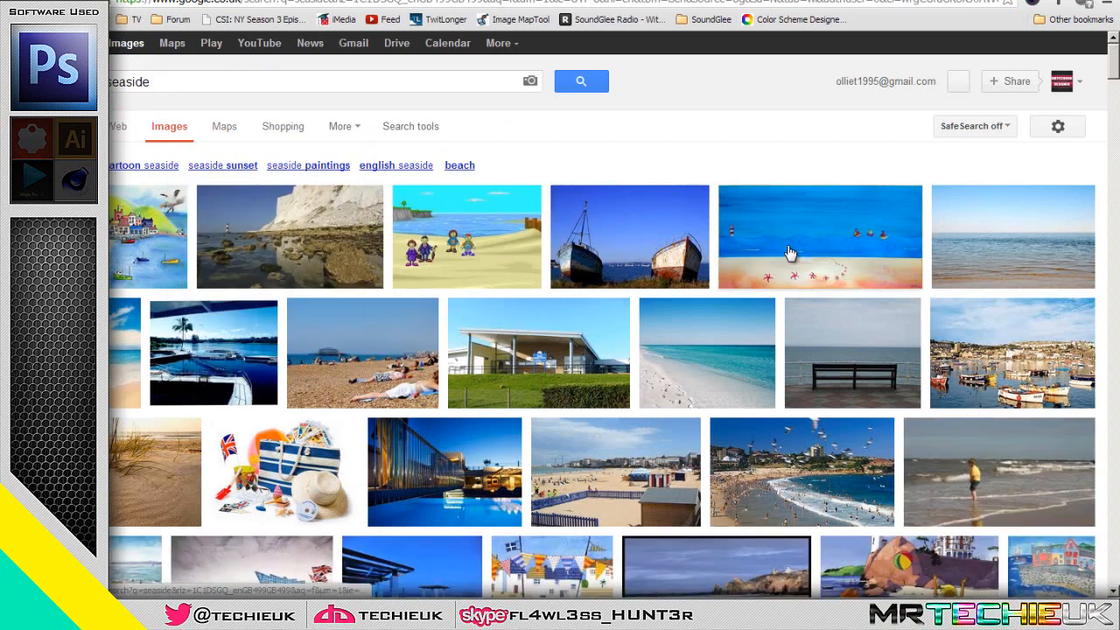
Open the full-size version of the white cliff and lighthouse photo and save it as generic_seaside01 in JPEG format
{"action": "left_click", "coordinate": [303, 233]}
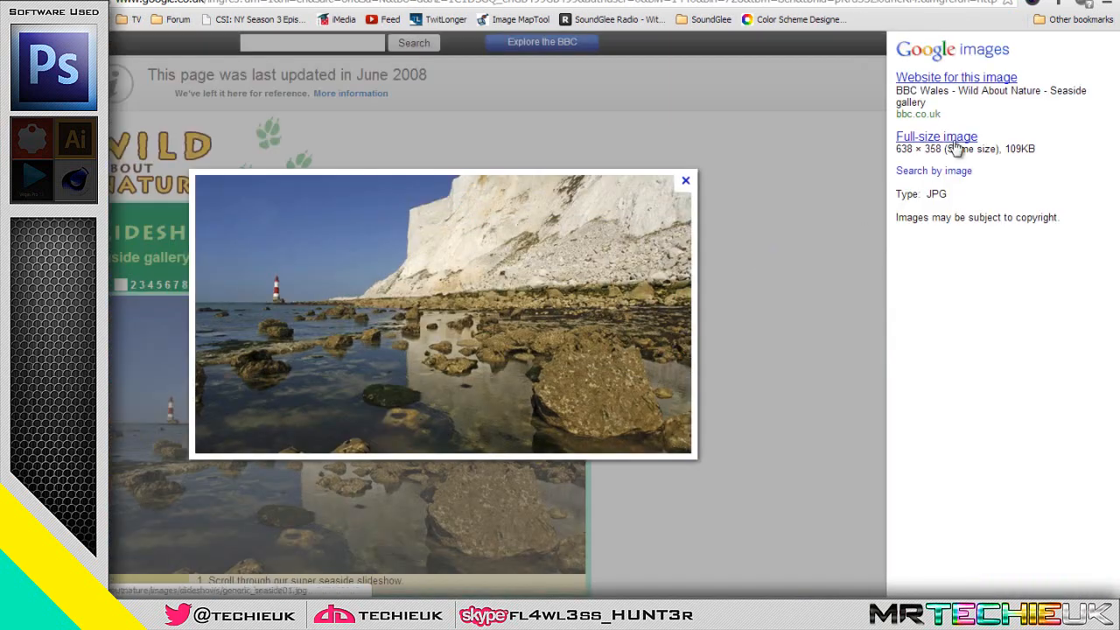
{"action": "left_click", "coordinate": [954, 140]}
{"action": "right_click", "coordinate": [374, 166]}
{"action": "left_click", "coordinate": [412, 171]}
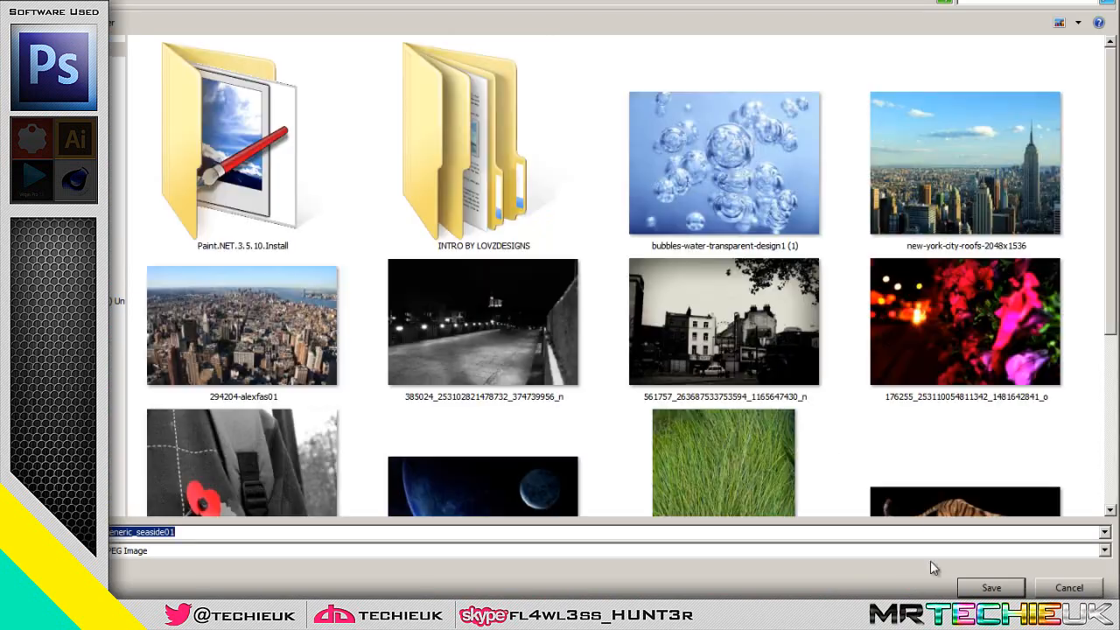
{"action": "left_click", "coordinate": [998, 588]}
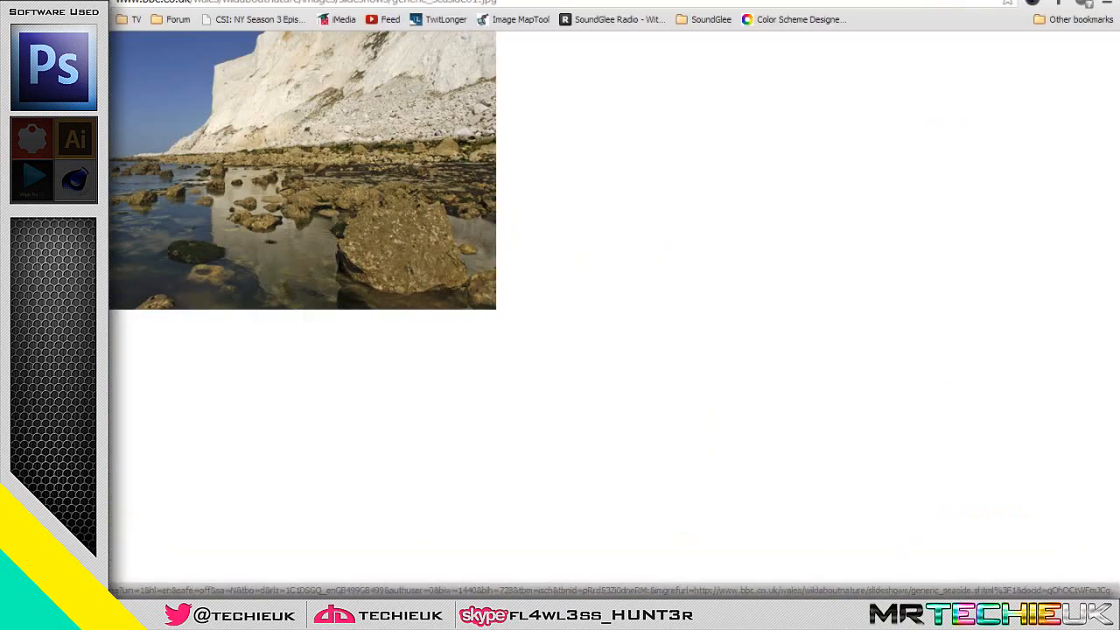
Place the generic_seaside01 image into GinjaNinja.psd in Photoshop and enlarge it to cover most of the header area
{"action": "key", "text": "alt+Tab"}
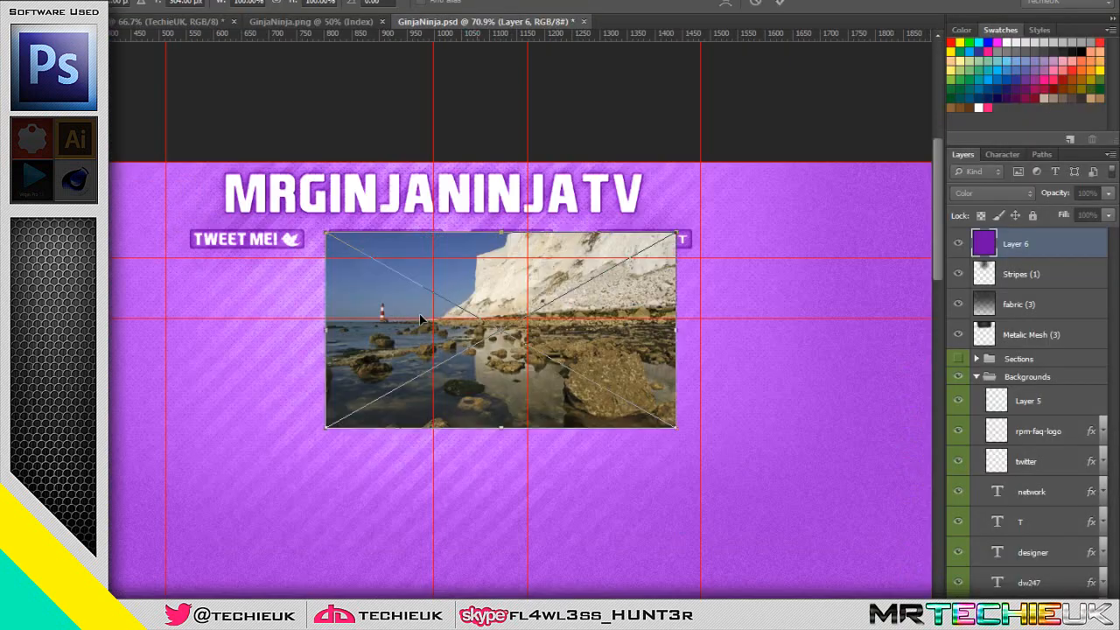
{"action": "left_click_drag", "start_coordinate": [683, 433], "coordinate": [785, 516]}
{"action": "key", "text": "Return"}
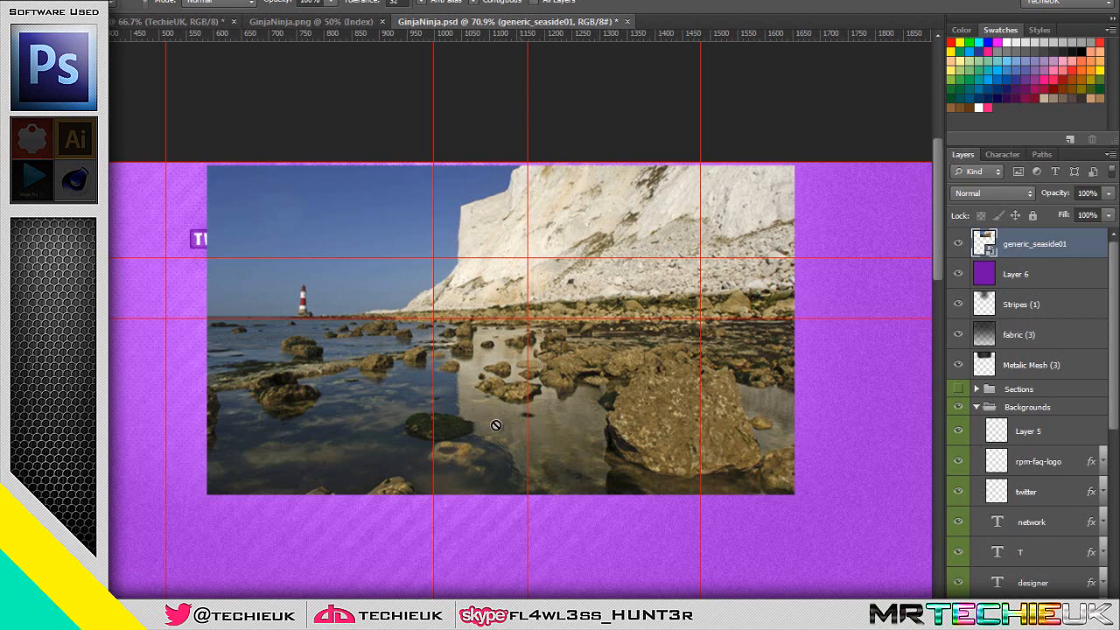
Move the purple layer above the seaside photo layer and set its blend mode to Hue
{"action": "left_click_drag", "start_coordinate": [1041, 280], "coordinate": [1002, 244]}
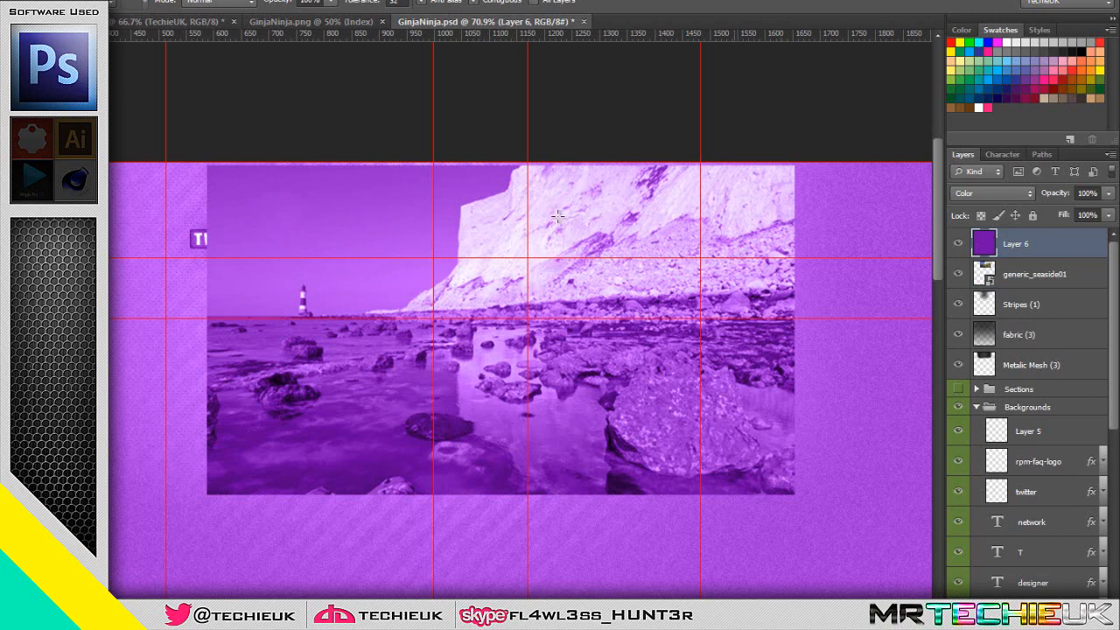
{"action": "left_click", "coordinate": [977, 192]}
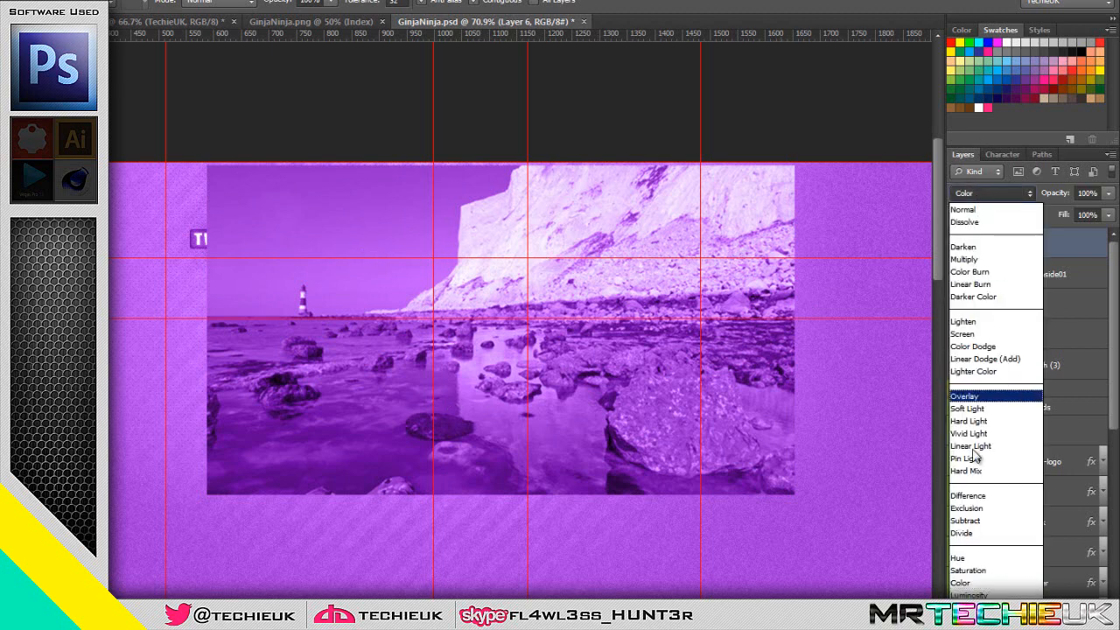
{"action": "left_click", "coordinate": [970, 558]}
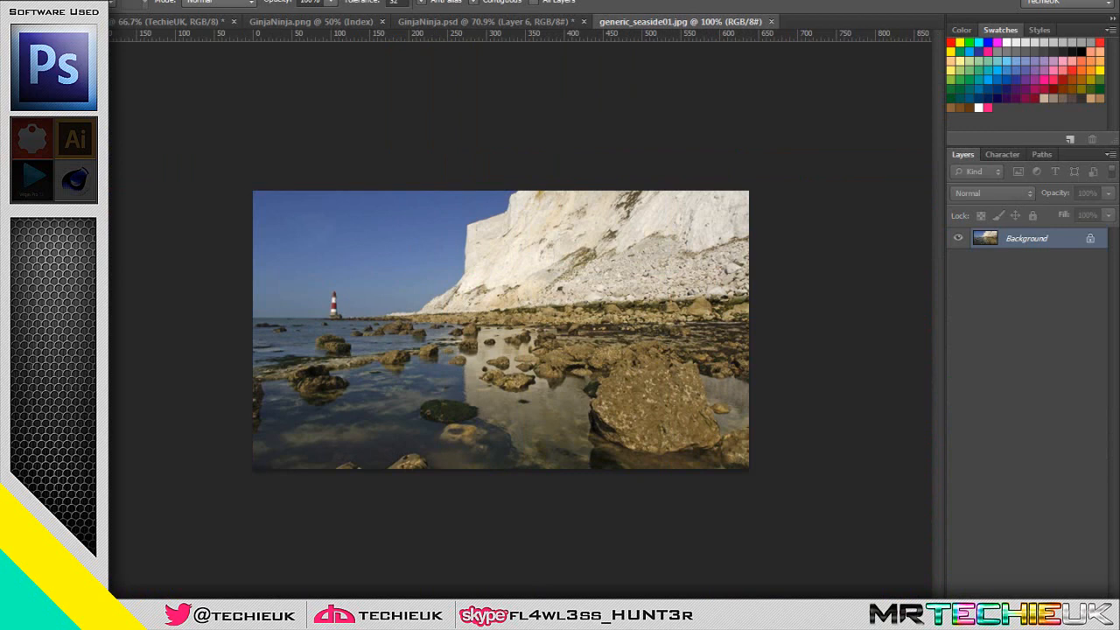
Add a new layer to generic_seaside01.jpg and set up a round brush of 76 px with 0% hardness
{"action": "key", "text": "ctrl+shift+alt+n"}
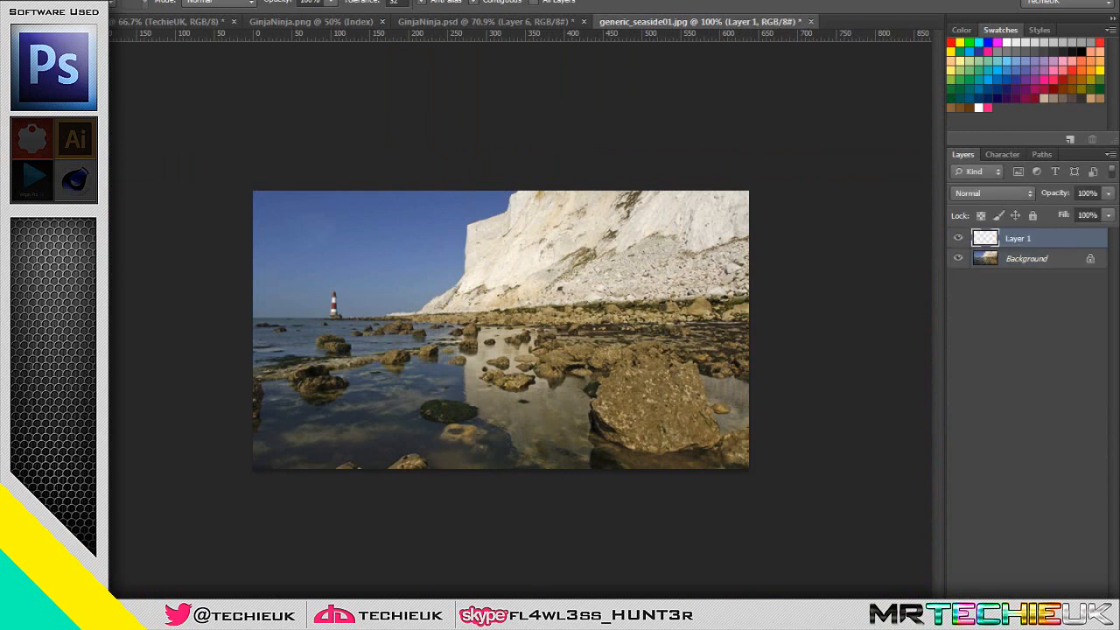
{"action": "key", "text": "b"}
{"action": "left_click", "coordinate": [80, 3]}
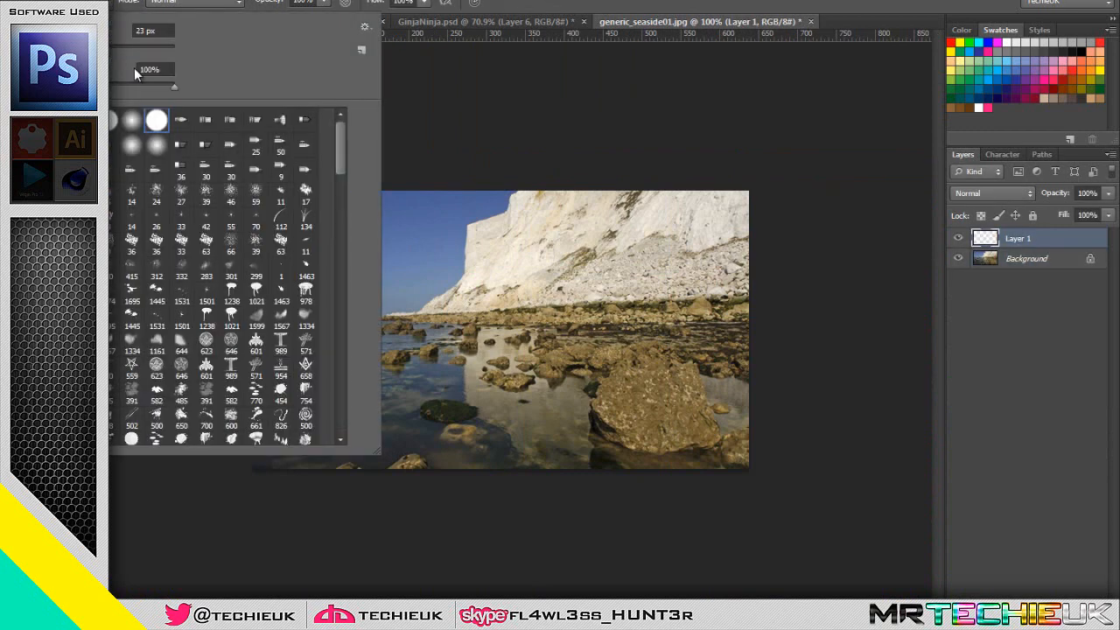
{"action": "left_click", "coordinate": [115, 45]}
{"action": "left_click_drag", "start_coordinate": [134, 86], "coordinate": [65, 87]}
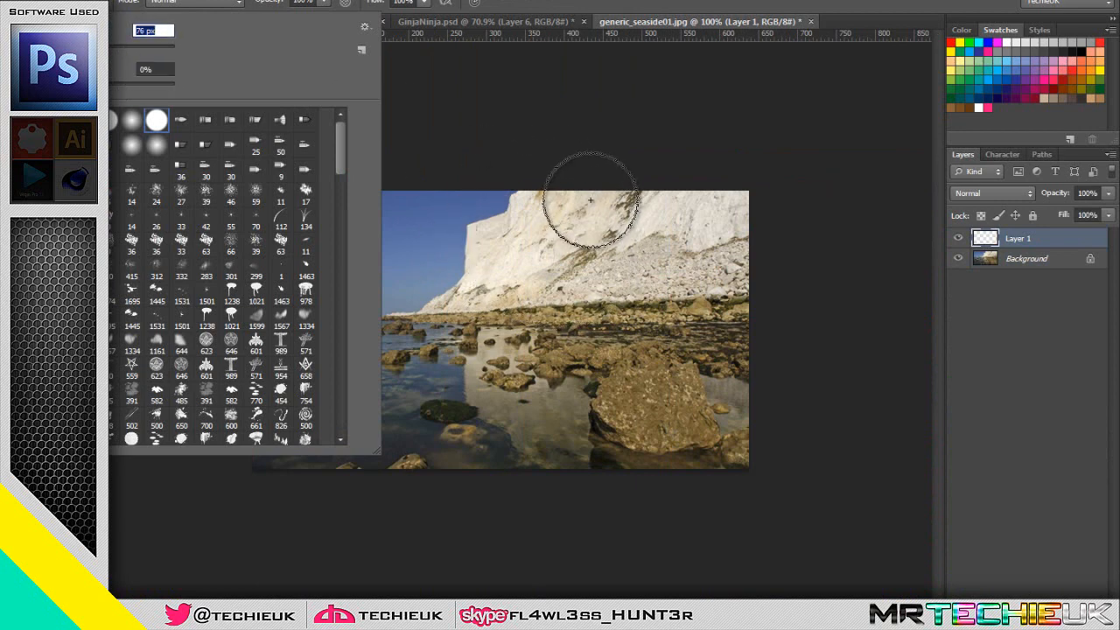
{"action": "left_click", "coordinate": [832, 166]}
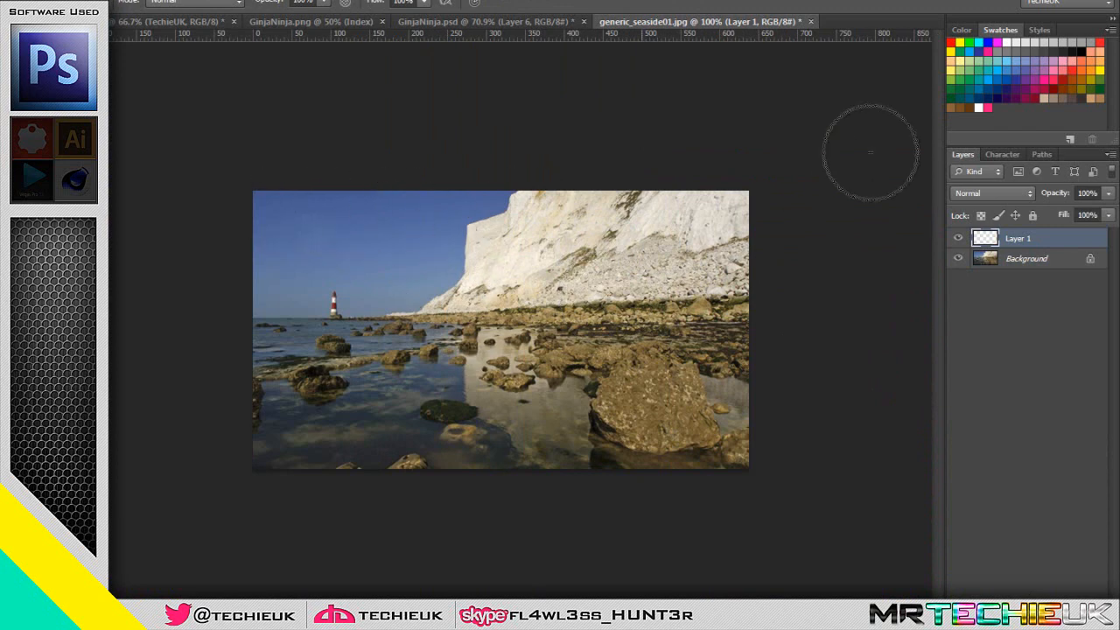
Paint soft red and orange areas over the sky and a yellow area over the cliff on the new layer
{"action": "mouse_move", "coordinate": [290, 205]}
{"action": "left_mouse_down"}
{"action": "mouse_move", "coordinate": [264, 232]}
{"action": "mouse_move", "coordinate": [351, 296]}
{"action": "mouse_move", "coordinate": [493, 313]}
{"action": "left_mouse_up"}
{"action": "left_click", "coordinate": [1094, 69]}
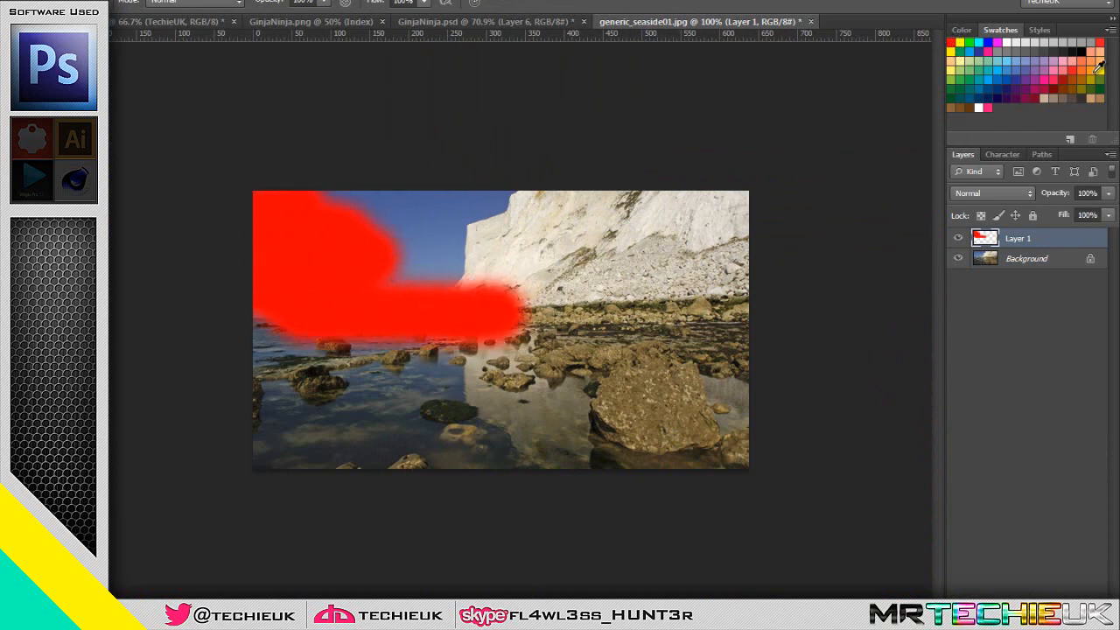
{"action": "mouse_move", "coordinate": [525, 229]}
{"action": "left_mouse_down"}
{"action": "mouse_move", "coordinate": [388, 231]}
{"action": "mouse_move", "coordinate": [320, 204]}
{"action": "mouse_move", "coordinate": [513, 187]}
{"action": "mouse_move", "coordinate": [547, 210]}
{"action": "mouse_move", "coordinate": [610, 293]}
{"action": "mouse_move", "coordinate": [463, 345]}
{"action": "mouse_move", "coordinate": [655, 280]}
{"action": "mouse_move", "coordinate": [644, 215]}
{"action": "mouse_move", "coordinate": [739, 206]}
{"action": "left_mouse_up"}
{"action": "left_click", "coordinate": [960, 42]}
Paint green over the rocks, light blue over the water and pink over the remaining lower middle of the photo
{"action": "left_click", "coordinate": [968, 42]}
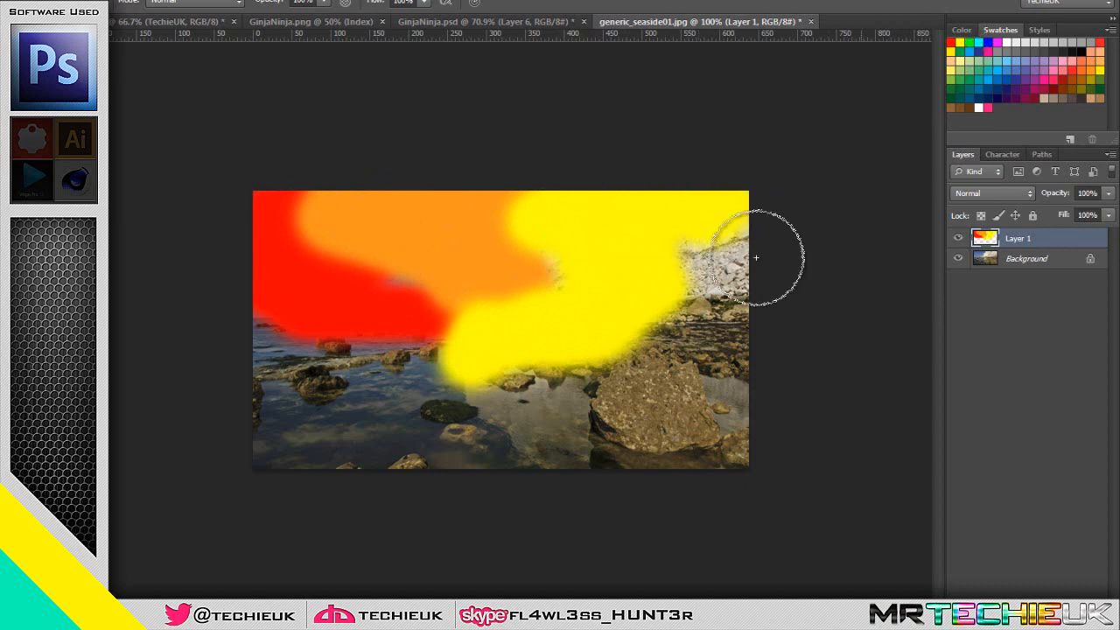
{"action": "mouse_move", "coordinate": [756, 258]}
{"action": "left_mouse_down"}
{"action": "mouse_move", "coordinate": [666, 336]}
{"action": "mouse_move", "coordinate": [726, 291]}
{"action": "mouse_move", "coordinate": [690, 241]}
{"action": "mouse_move", "coordinate": [699, 313]}
{"action": "mouse_move", "coordinate": [616, 386]}
{"action": "mouse_move", "coordinate": [549, 369]}
{"action": "mouse_move", "coordinate": [720, 353]}
{"action": "mouse_move", "coordinate": [758, 326]}
{"action": "mouse_move", "coordinate": [709, 414]}
{"action": "mouse_move", "coordinate": [735, 396]}
{"action": "left_mouse_up"}
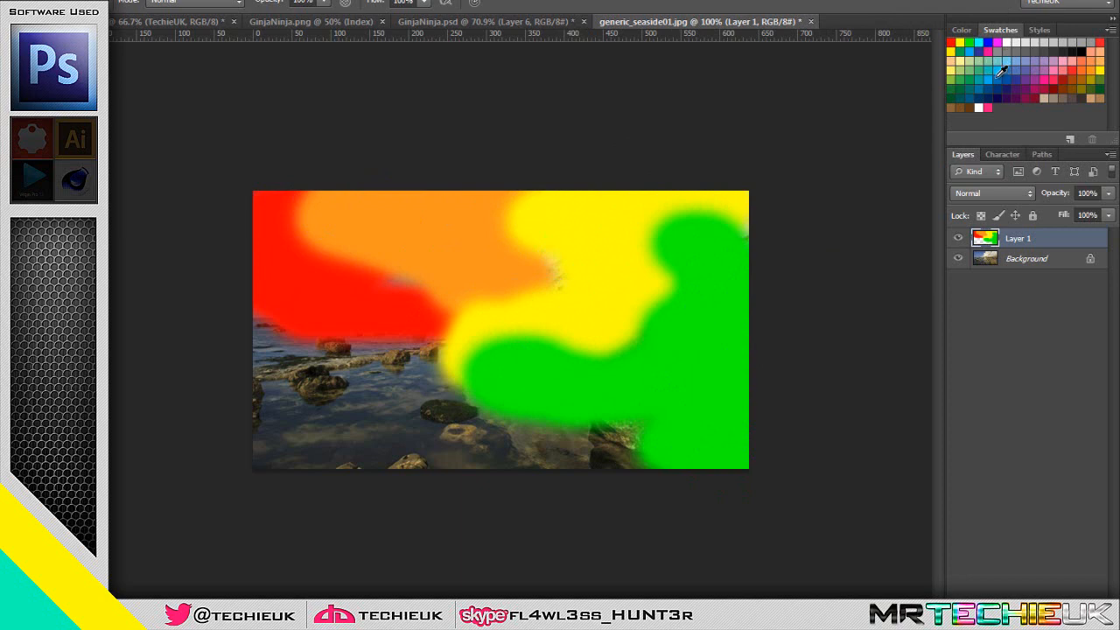
{"action": "left_click", "coordinate": [997, 75]}
{"action": "mouse_move", "coordinate": [270, 365]}
{"action": "left_mouse_down"}
{"action": "mouse_move", "coordinate": [351, 364]}
{"action": "mouse_move", "coordinate": [491, 436]}
{"action": "mouse_move", "coordinate": [448, 443]}
{"action": "mouse_move", "coordinate": [384, 417]}
{"action": "mouse_move", "coordinate": [376, 434]}
{"action": "mouse_move", "coordinate": [398, 392]}
{"action": "mouse_move", "coordinate": [410, 413]}
{"action": "mouse_move", "coordinate": [279, 435]}
{"action": "left_mouse_up"}
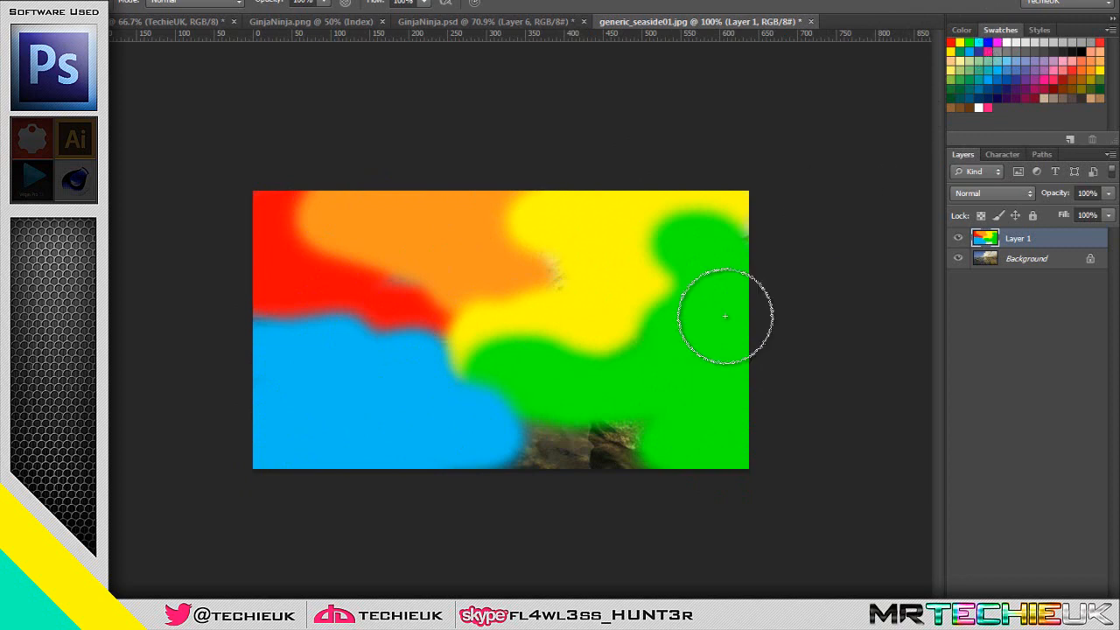
{"action": "left_click", "coordinate": [983, 106]}
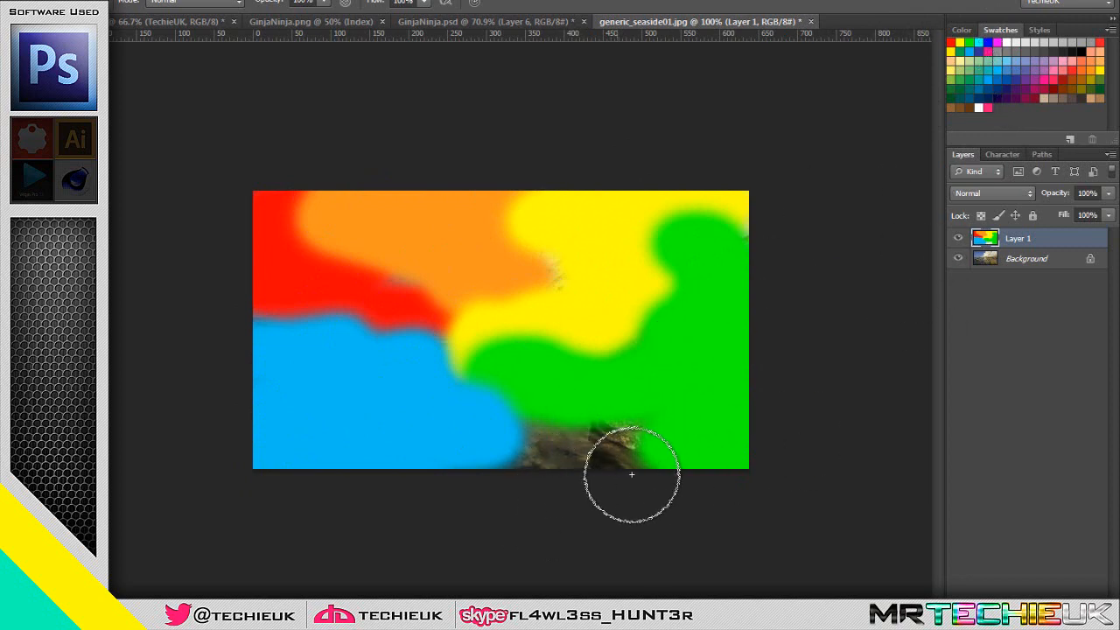
{"action": "mouse_move", "coordinate": [633, 475]}
{"action": "left_mouse_down"}
{"action": "mouse_move", "coordinate": [553, 427]}
{"action": "mouse_move", "coordinate": [489, 458]}
{"action": "mouse_move", "coordinate": [427, 424]}
{"action": "mouse_move", "coordinate": [508, 451]}
{"action": "mouse_move", "coordinate": [636, 456]}
{"action": "left_mouse_up"}
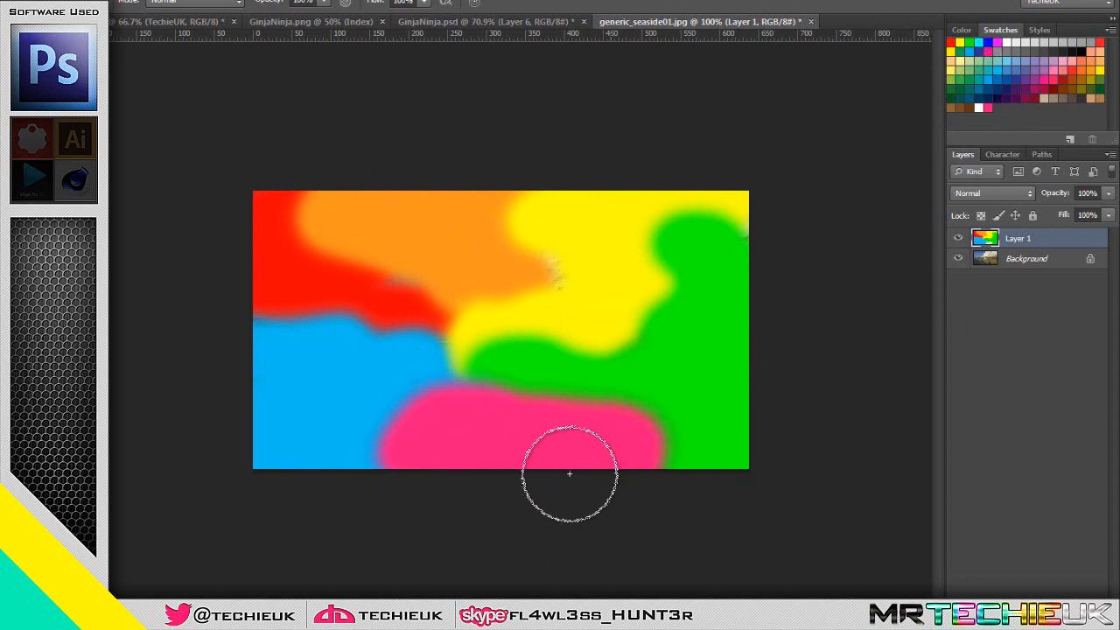
Try the Hue blend mode on the painted colour layer, and switch it to Color
{"action": "left_click", "coordinate": [984, 193]}
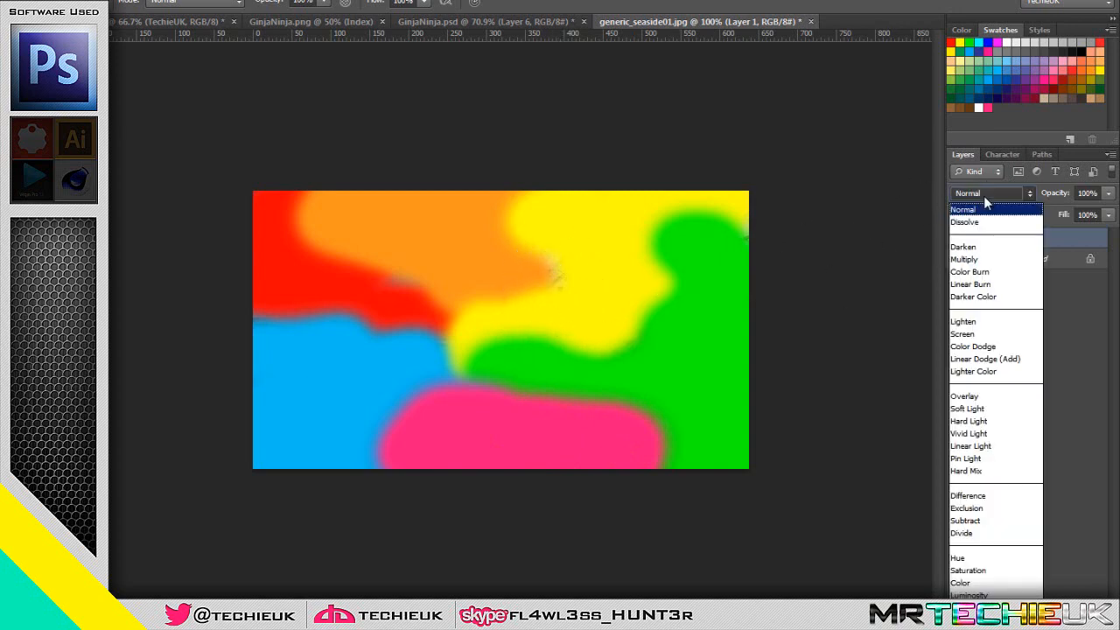
{"action": "left_click", "coordinate": [976, 558]}
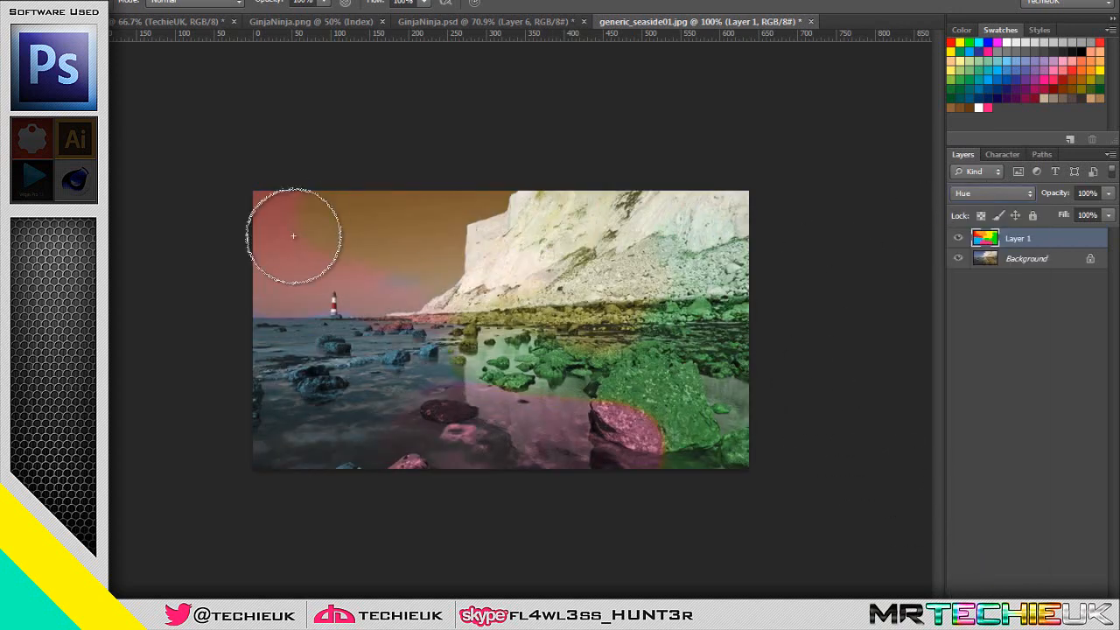
{"action": "left_click", "coordinate": [990, 192]}
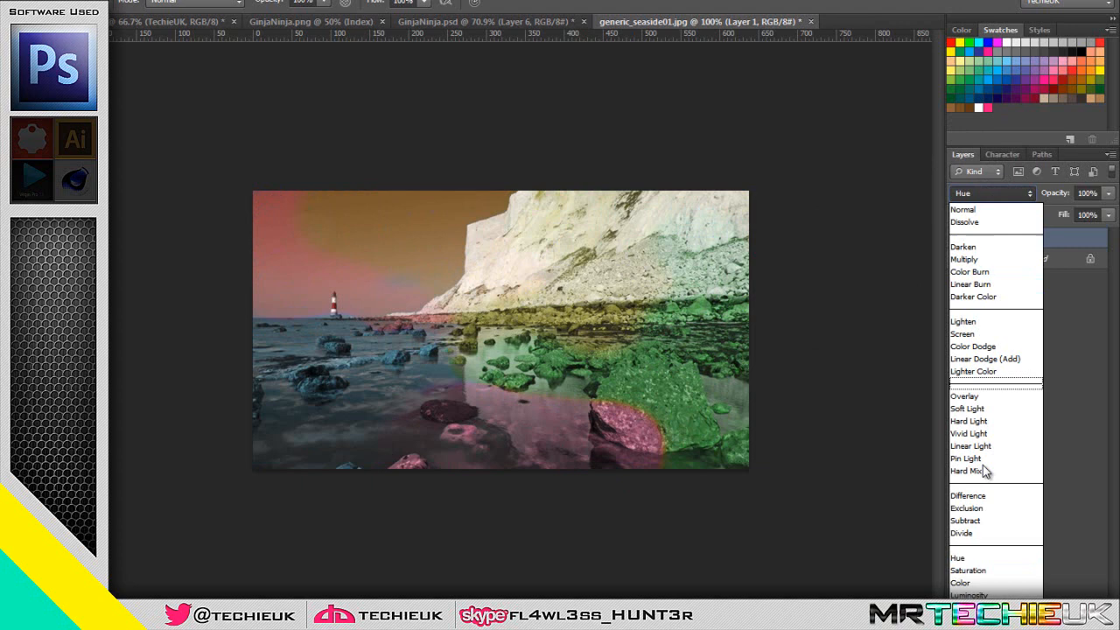
{"action": "left_click", "coordinate": [1010, 579]}
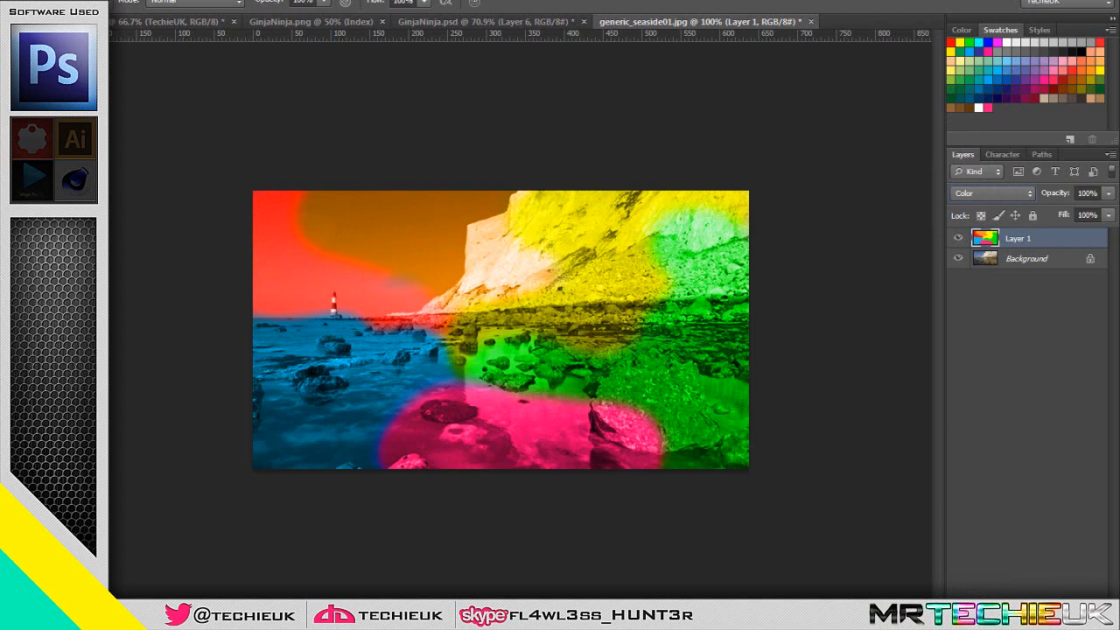
Apply a Gaussian Blur with a radius of about 92 pixels to the painted colour layer, and switch to the Marquee tool
{"action": "left_click", "coordinate": [246, 0]}
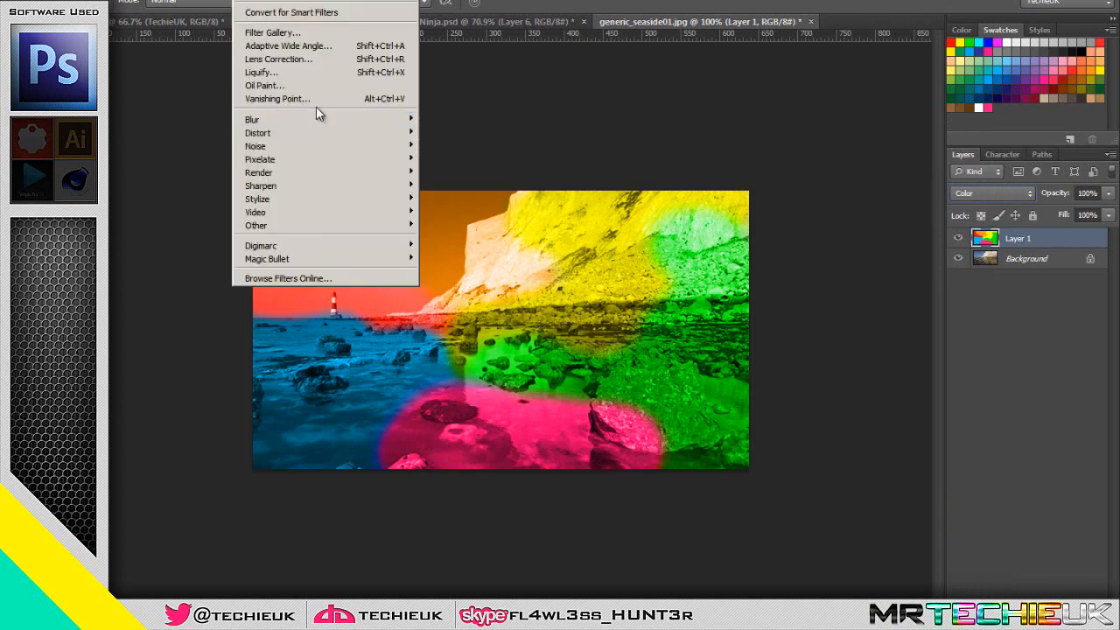
{"action": "mouse_move", "coordinate": [368, 120]}
{"action": "left_click", "coordinate": [481, 223]}
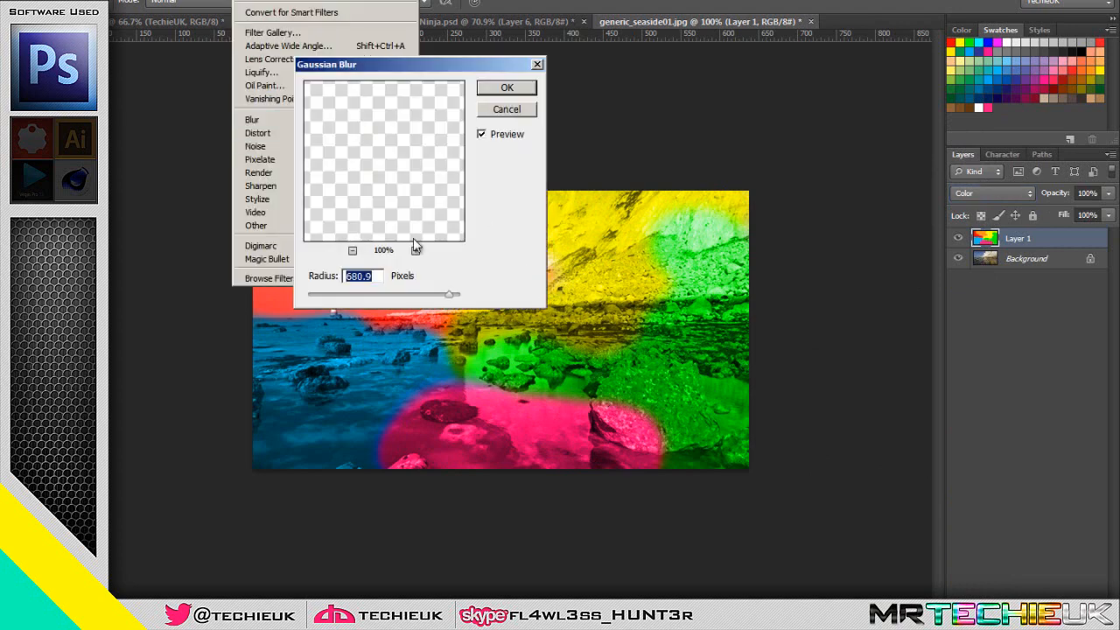
{"action": "left_click", "coordinate": [408, 295]}
{"action": "left_click", "coordinate": [436, 296]}
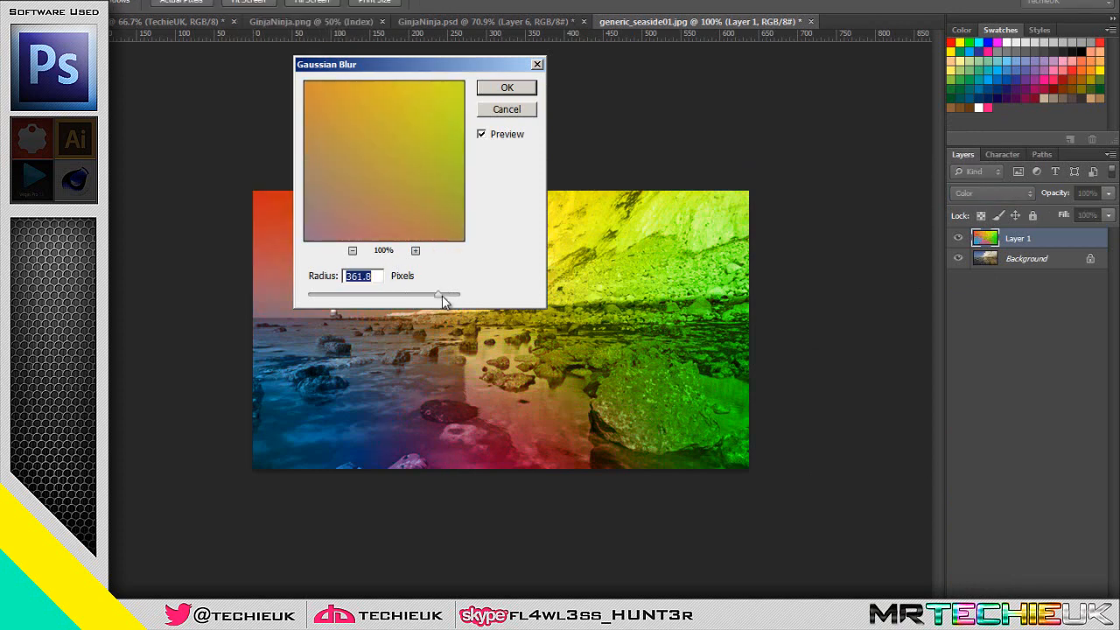
{"action": "left_click", "coordinate": [413, 295]}
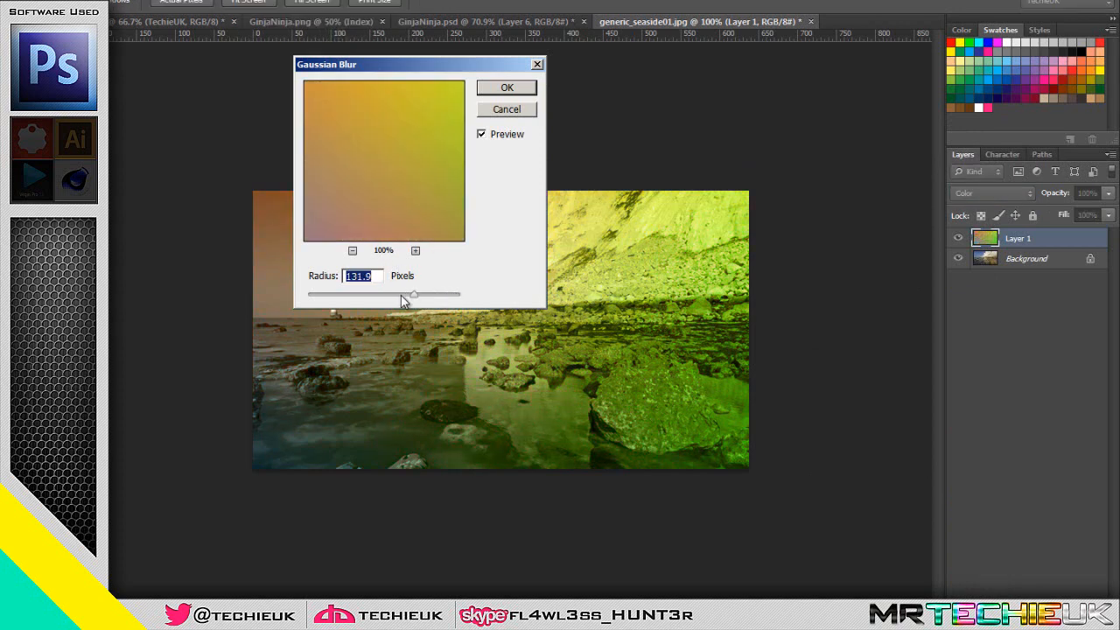
{"action": "left_click", "coordinate": [391, 296]}
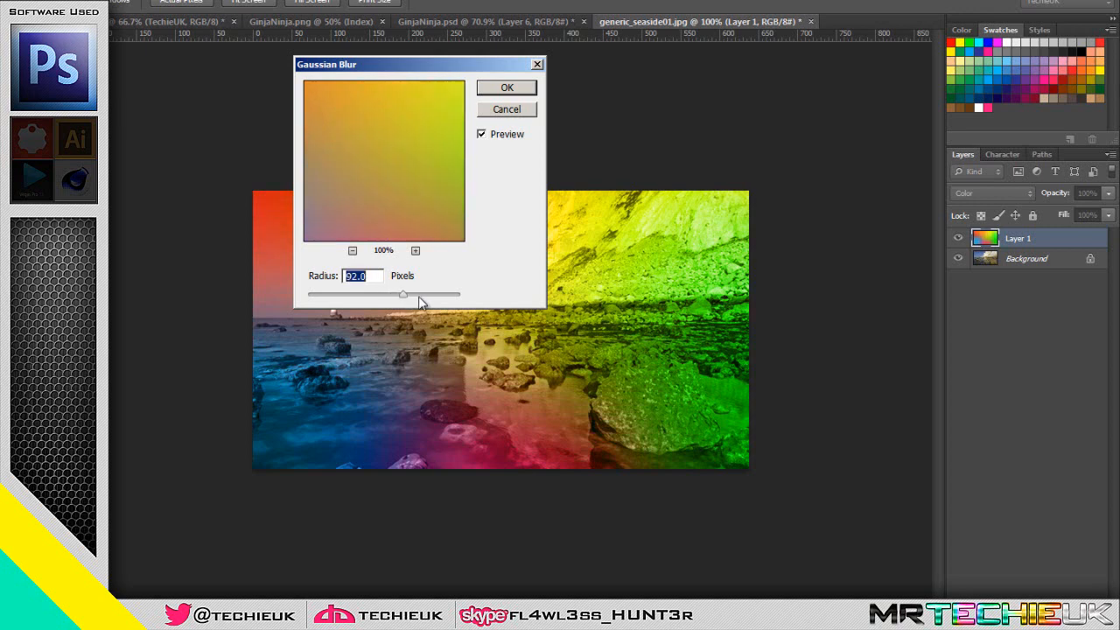
{"action": "left_click", "coordinate": [509, 90]}
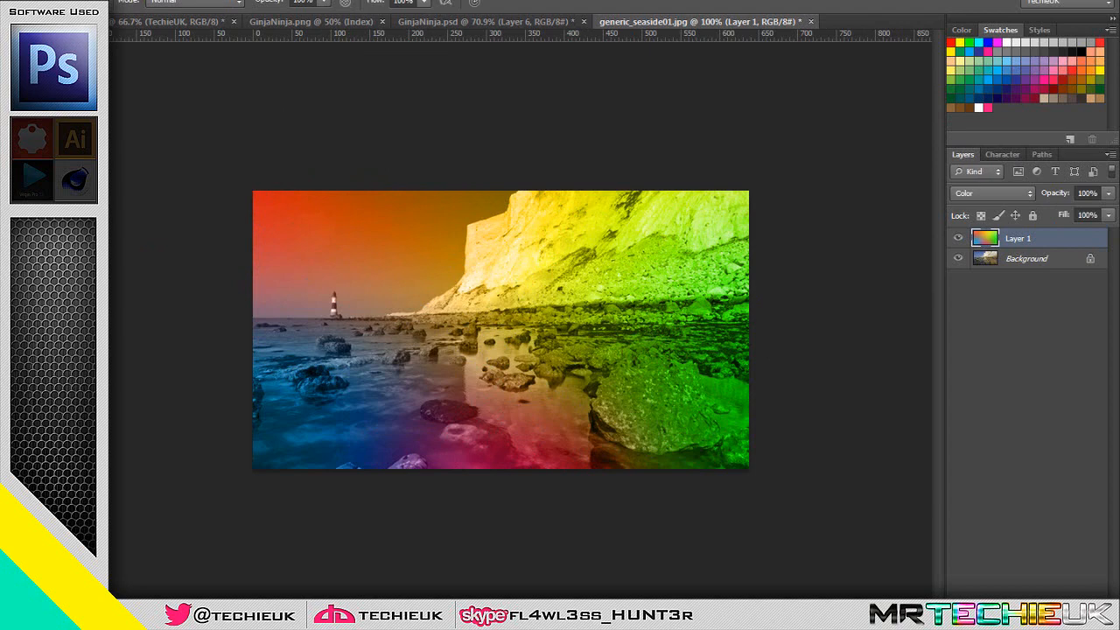
{"action": "key", "text": "m"}
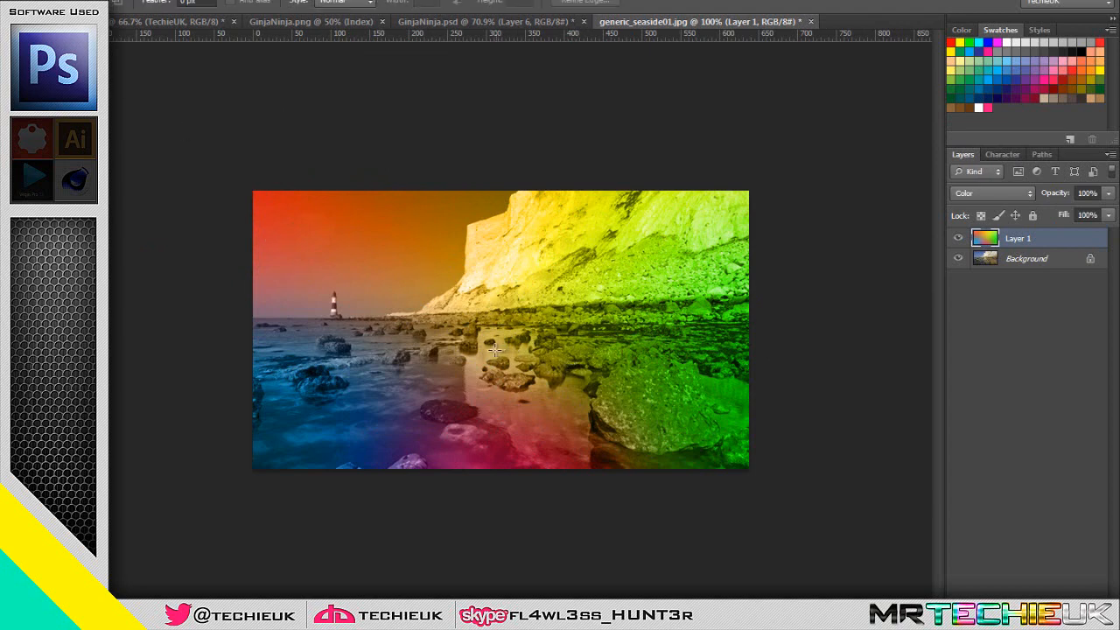